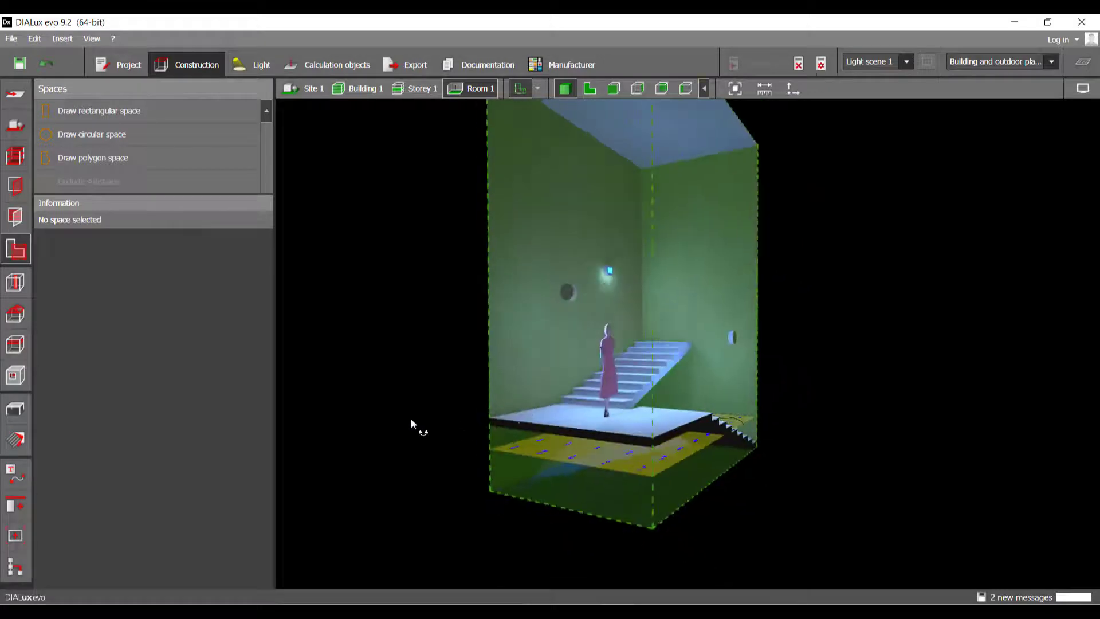
# Step: Examine the stairwell room from several sides, including the landing, both stair flights, the wall luminaires and the workplane
pyautogui.moveTo(616, 392); pyautogui.dragTo(822, 457)
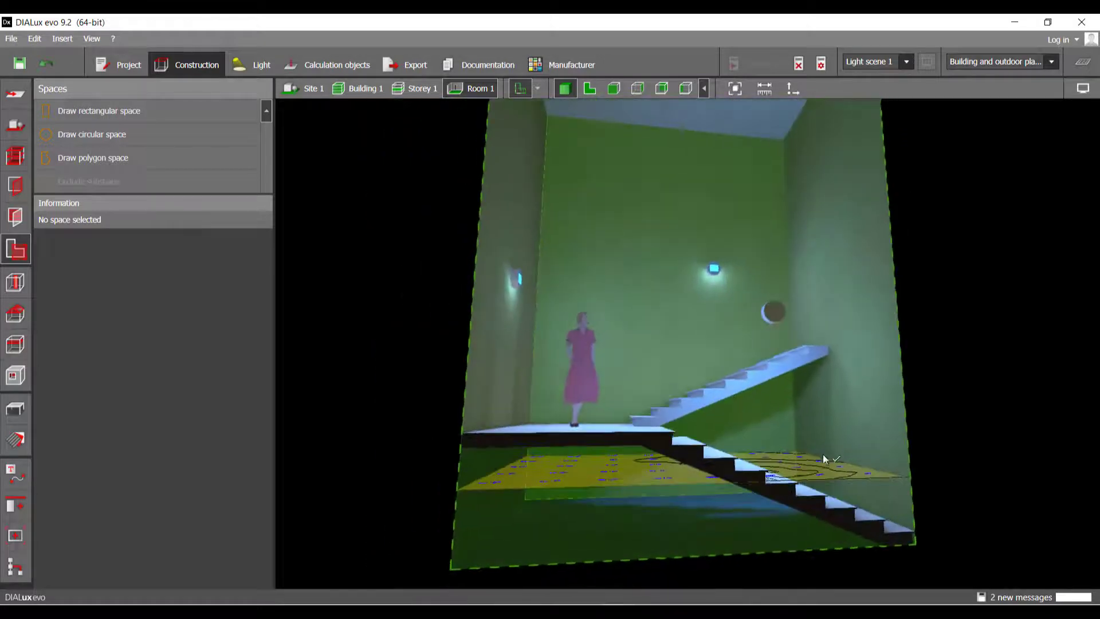
pyautogui.moveTo(553, 472); pyautogui.dragTo(682, 478)
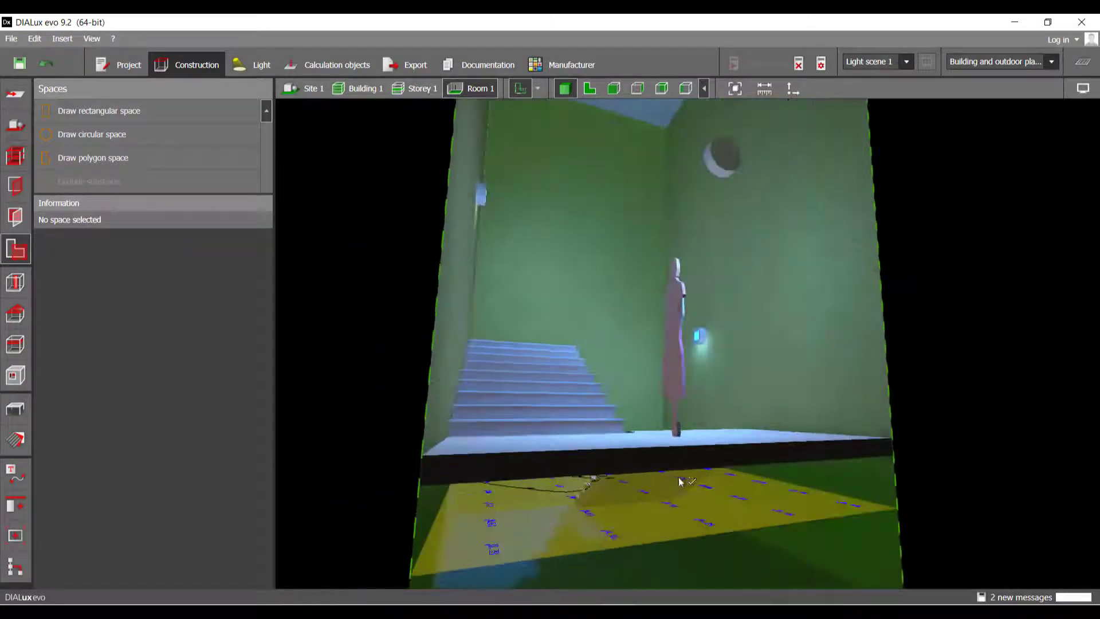
pyautogui.moveTo(520, 464); pyautogui.dragTo(726, 492)
pyautogui.moveTo(652, 477); pyautogui.dragTo(602, 484)
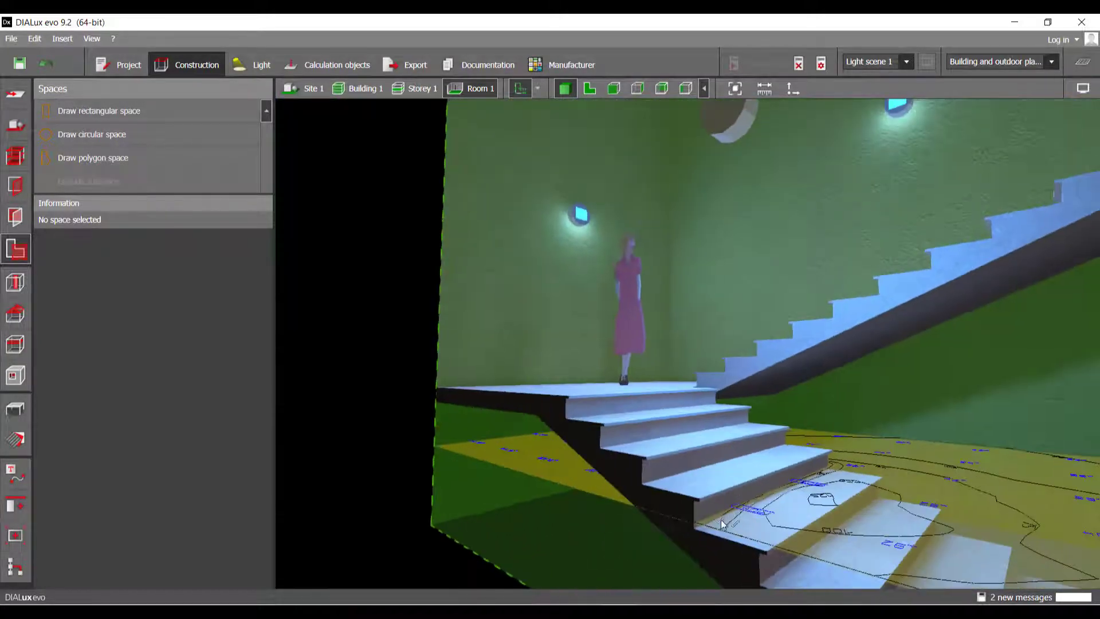
pyautogui.scroll(-3, 599, 484)
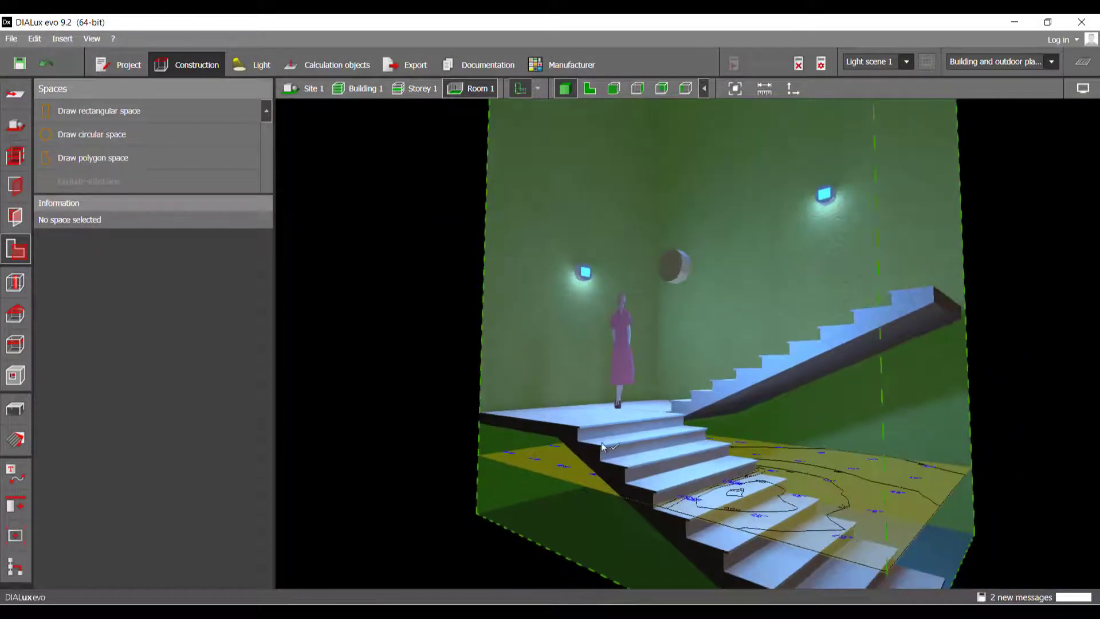
pyautogui.moveTo(600, 446); pyautogui.dragTo(711, 465, button='right')
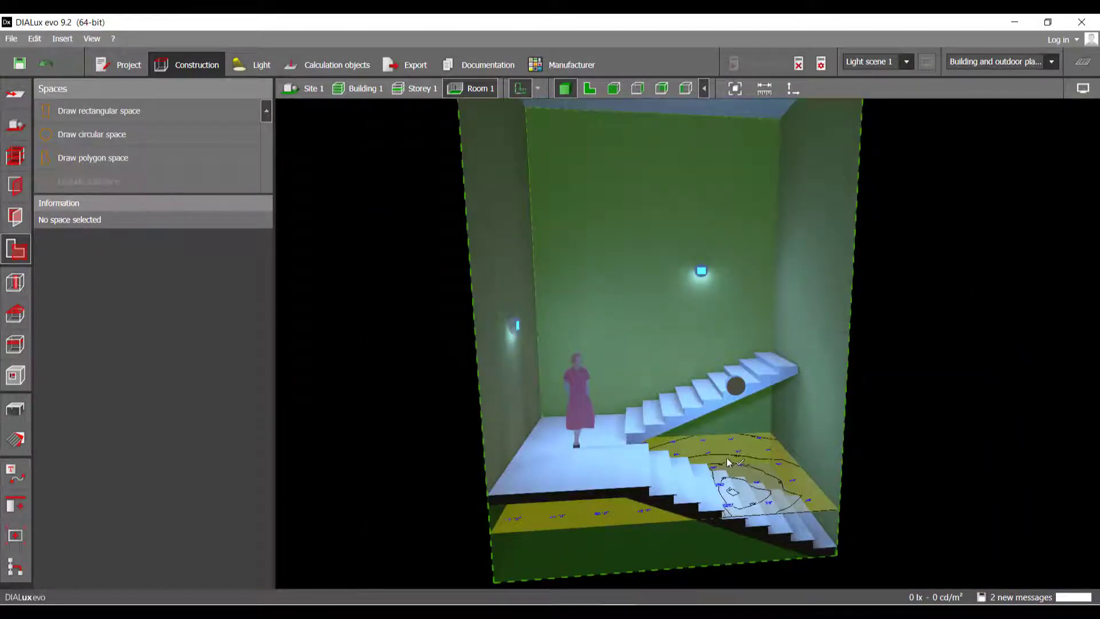
pyautogui.moveTo(728, 461); pyautogui.dragTo(742, 443)
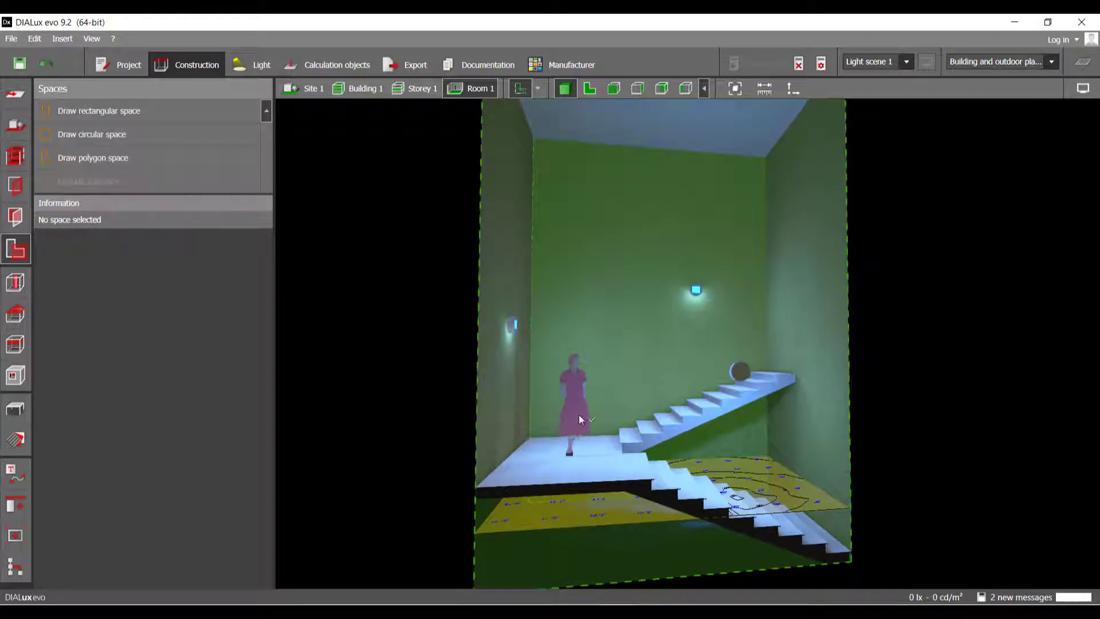
pyautogui.moveTo(709, 484); pyautogui.dragTo(737, 473)
# Step: Select Room 1 and examine its space and workplane properties against the stairs
pyautogui.click(737, 477)
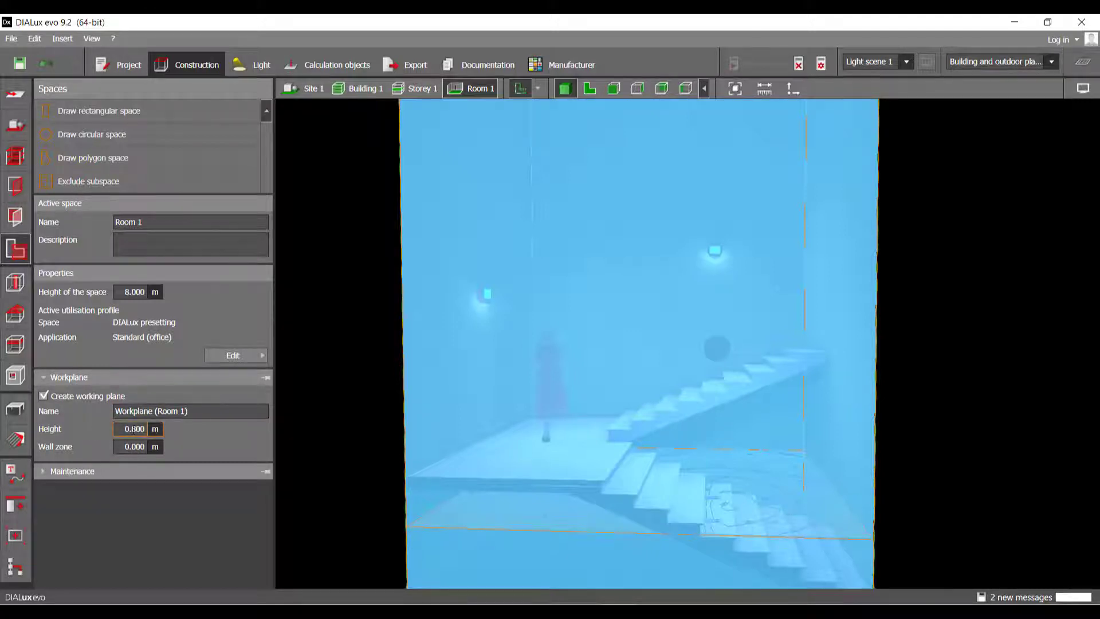
pyautogui.scroll(-1, 656, 359)
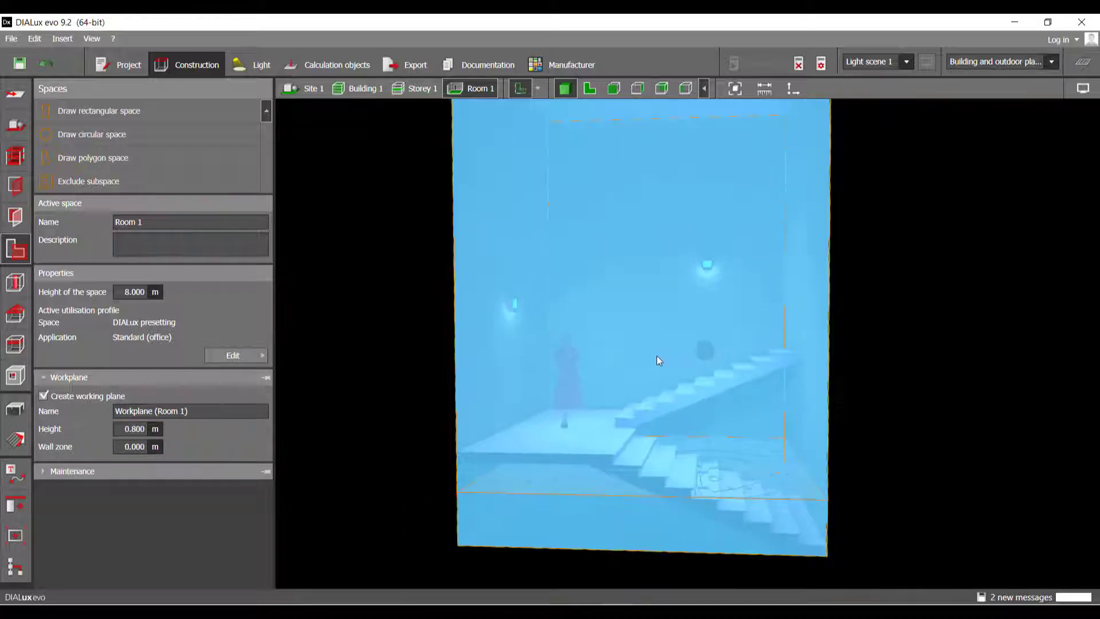
pyautogui.moveTo(654, 370); pyautogui.dragTo(843, 392)
pyautogui.scroll(2, 683, 441)
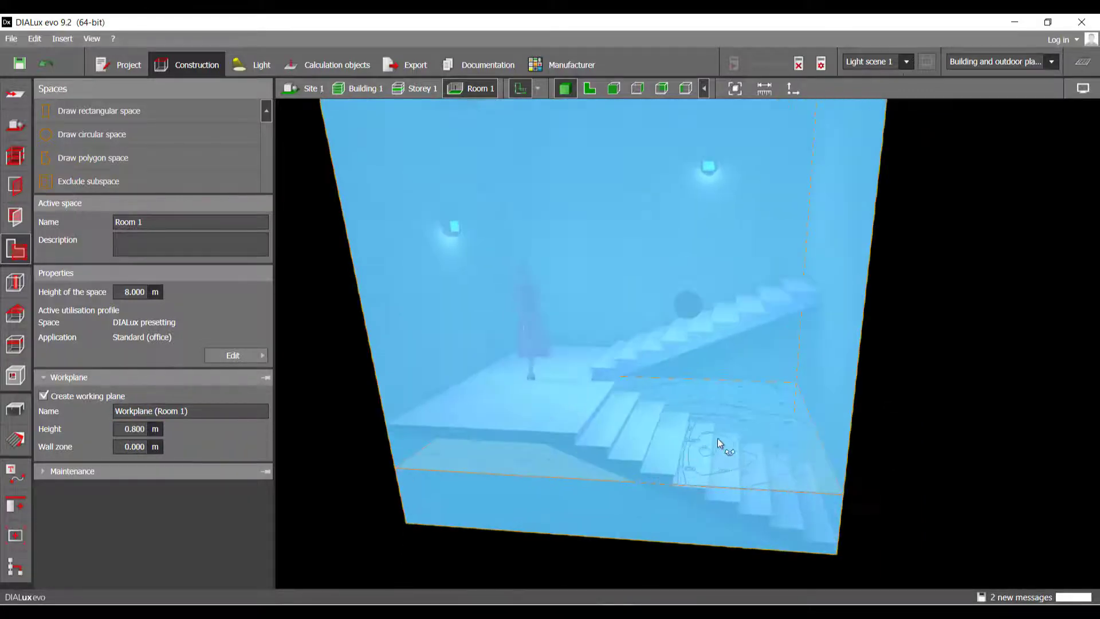
pyautogui.moveTo(717, 438); pyautogui.dragTo(745, 451)
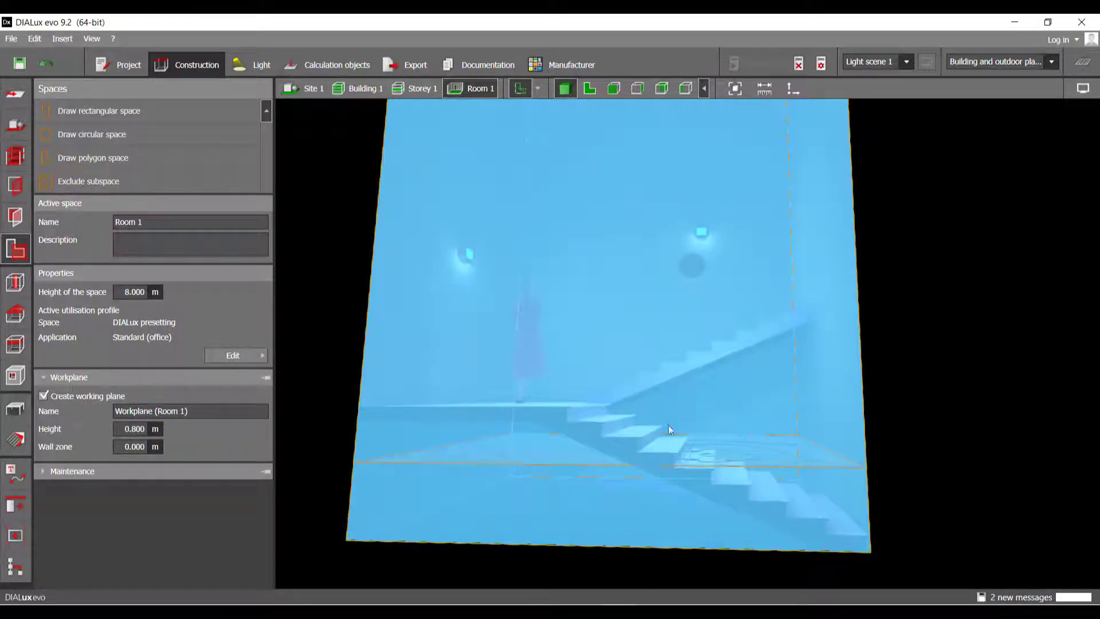
# Step: Display the calculation objects, select the Room 1 workplane and inspect where it intersects the lower stair flight
pyautogui.click(346, 66)
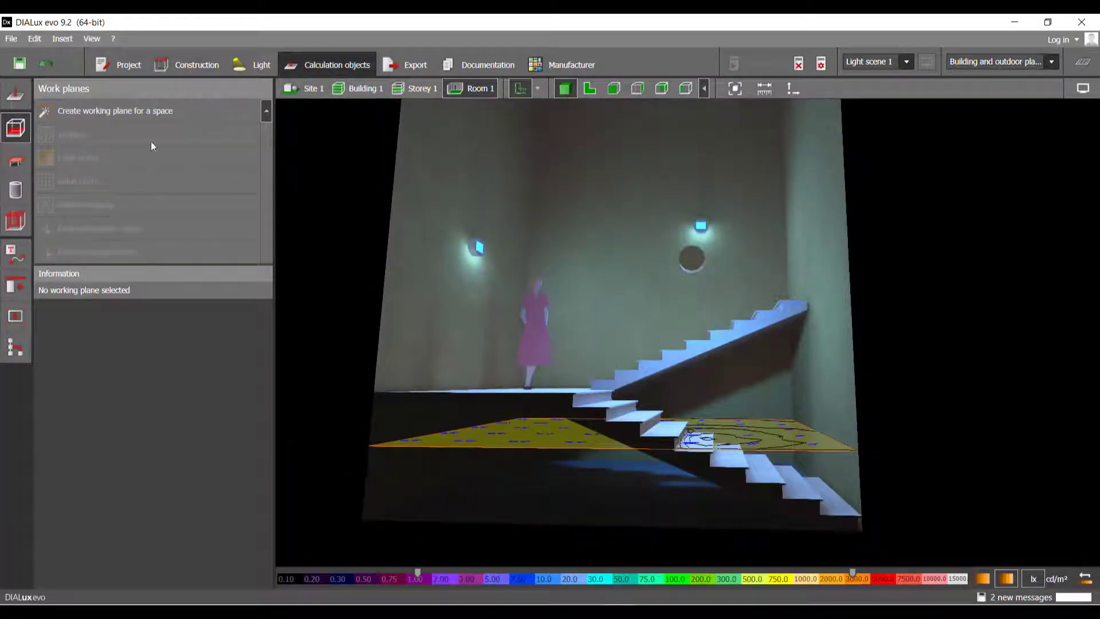
pyautogui.click(4, 101)
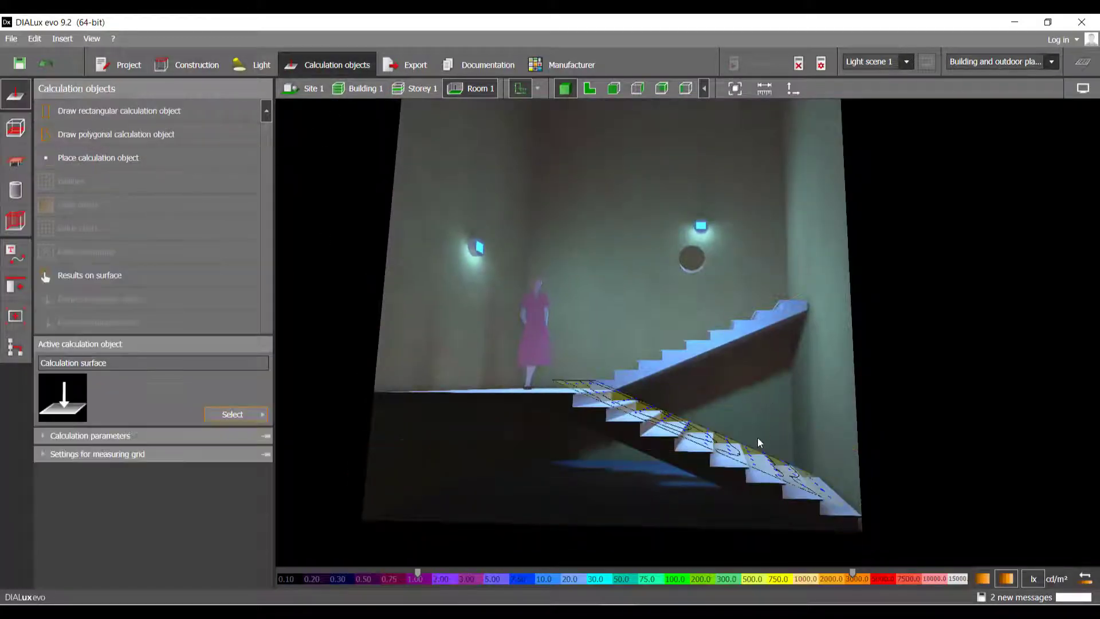
pyautogui.click(21, 129)
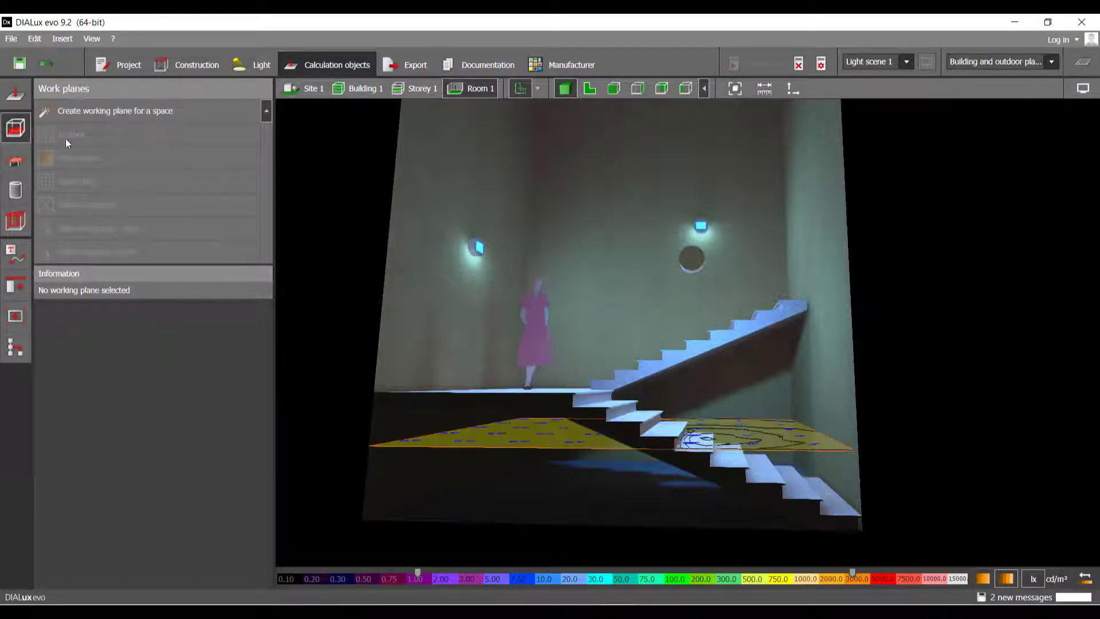
pyautogui.click(505, 446)
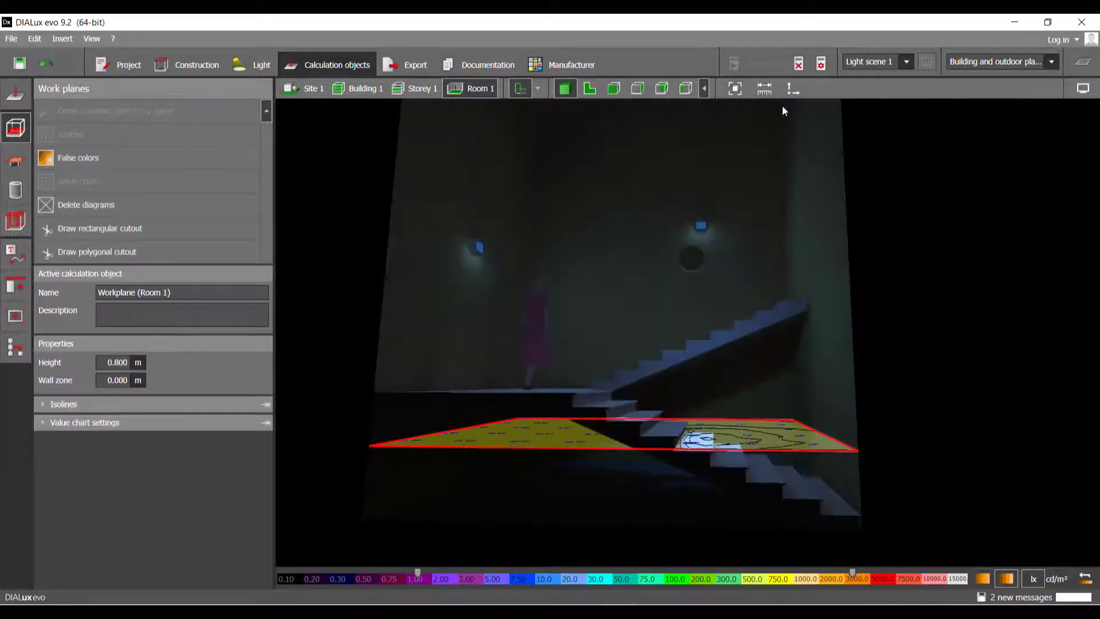
pyautogui.moveTo(773, 459); pyautogui.dragTo(776, 435, button='right')
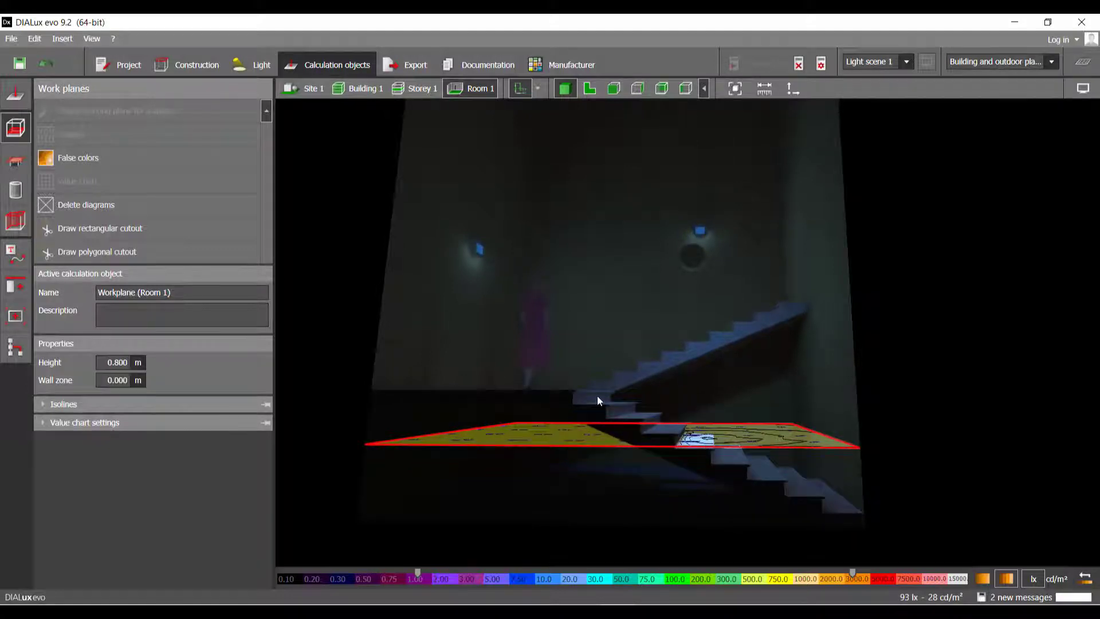
pyautogui.moveTo(597, 395); pyautogui.dragTo(600, 424, button='right')
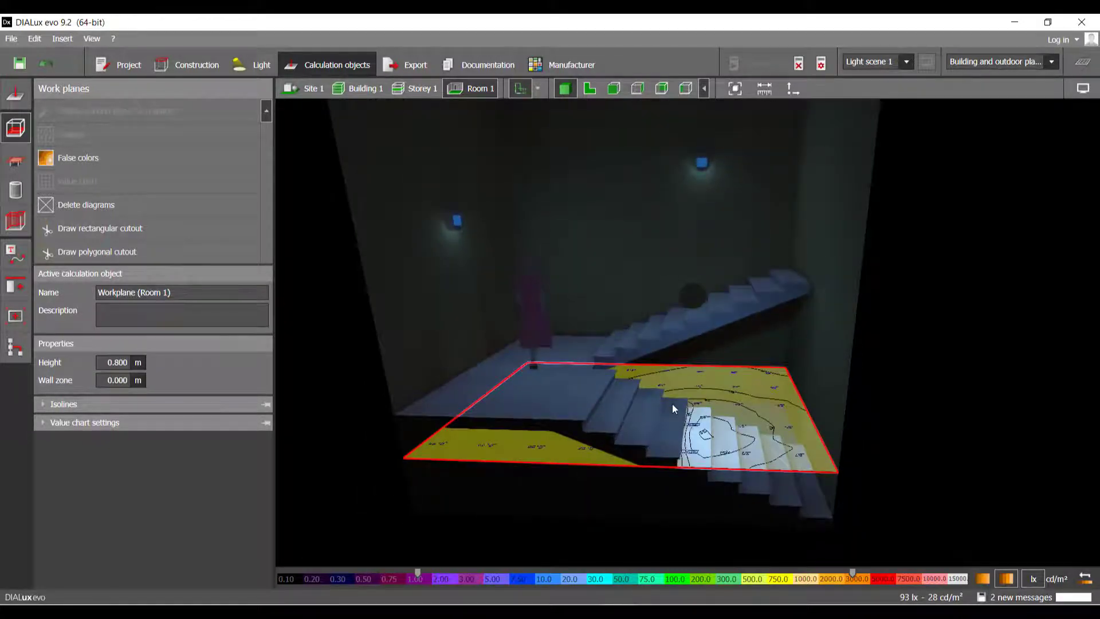
# Step: Switch to the calculation surfaces and inspect the sloped one covering the lower stair flight by selecting it
pyautogui.click(684, 422)
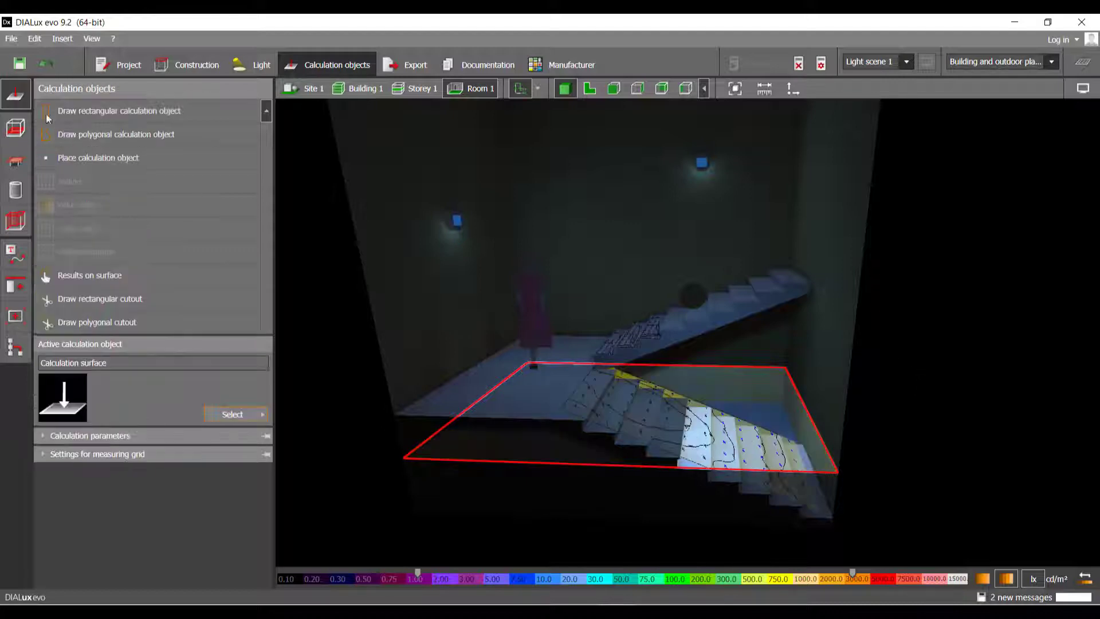
pyautogui.moveTo(658, 435); pyautogui.dragTo(694, 385, button='right')
pyautogui.moveTo(844, 402); pyautogui.dragTo(767, 418, button='right')
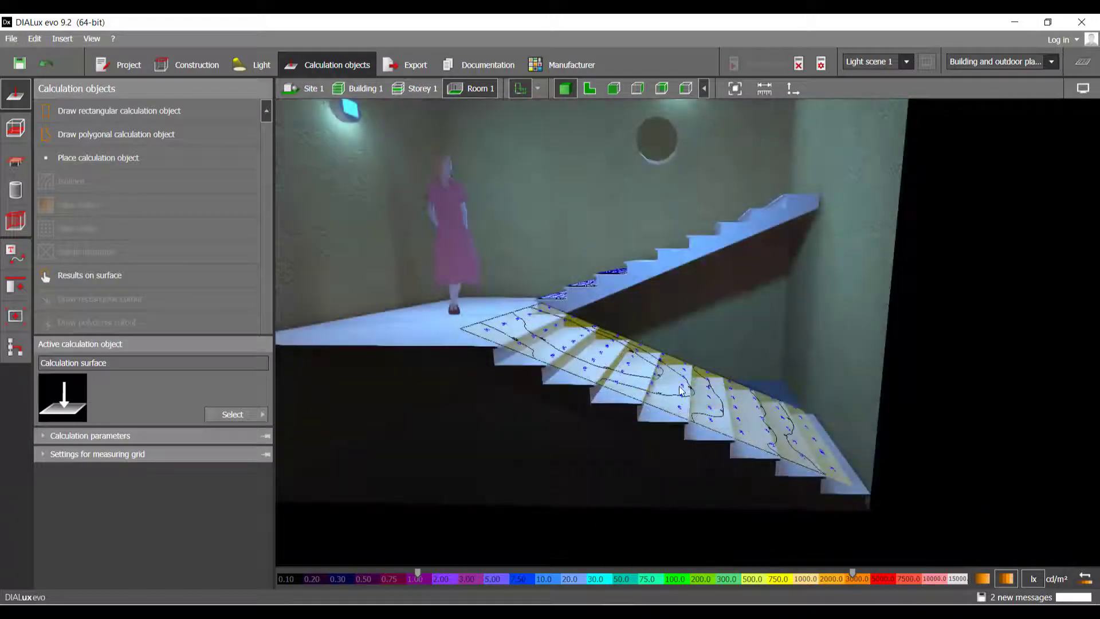
pyautogui.moveTo(680, 391); pyautogui.dragTo(601, 362, button='right')
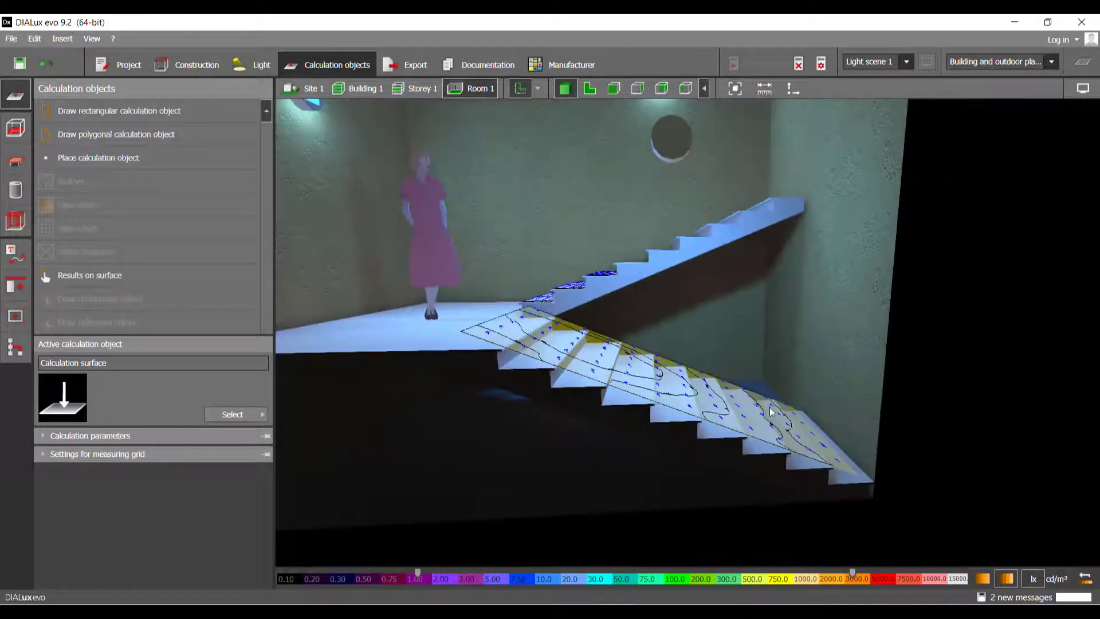
pyautogui.click(538, 338)
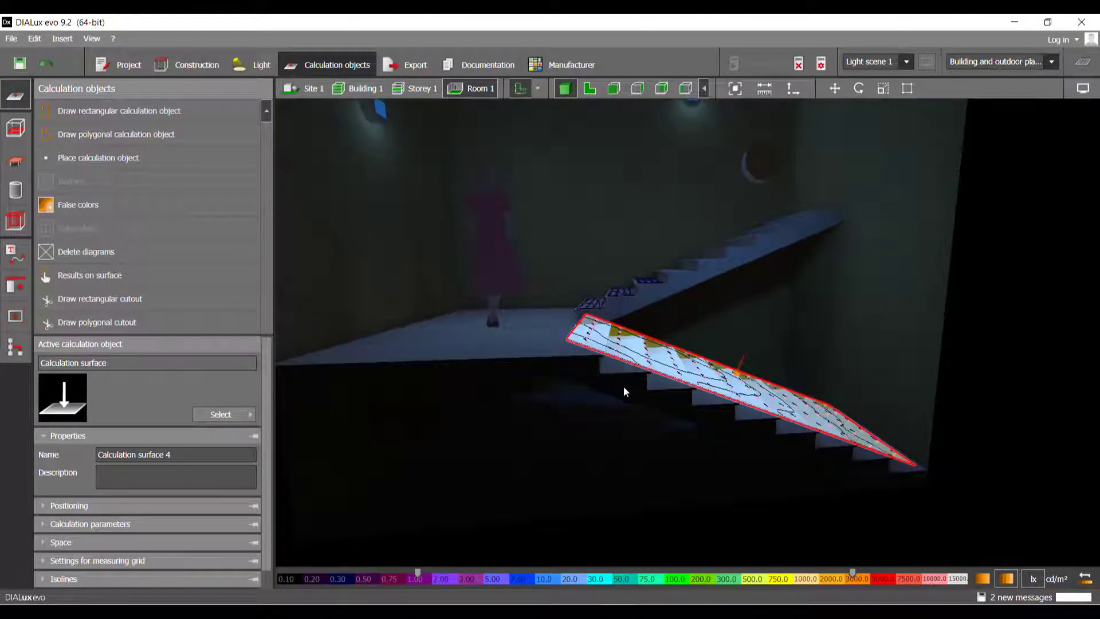
pyautogui.moveTo(524, 372); pyautogui.dragTo(591, 403, button='right')
pyautogui.click(613, 399)
# Step: Inspect the calculation surfaces on the three lowest treads of the upper flight by selecting them one after another
pyautogui.scroll(3, 533, 397)
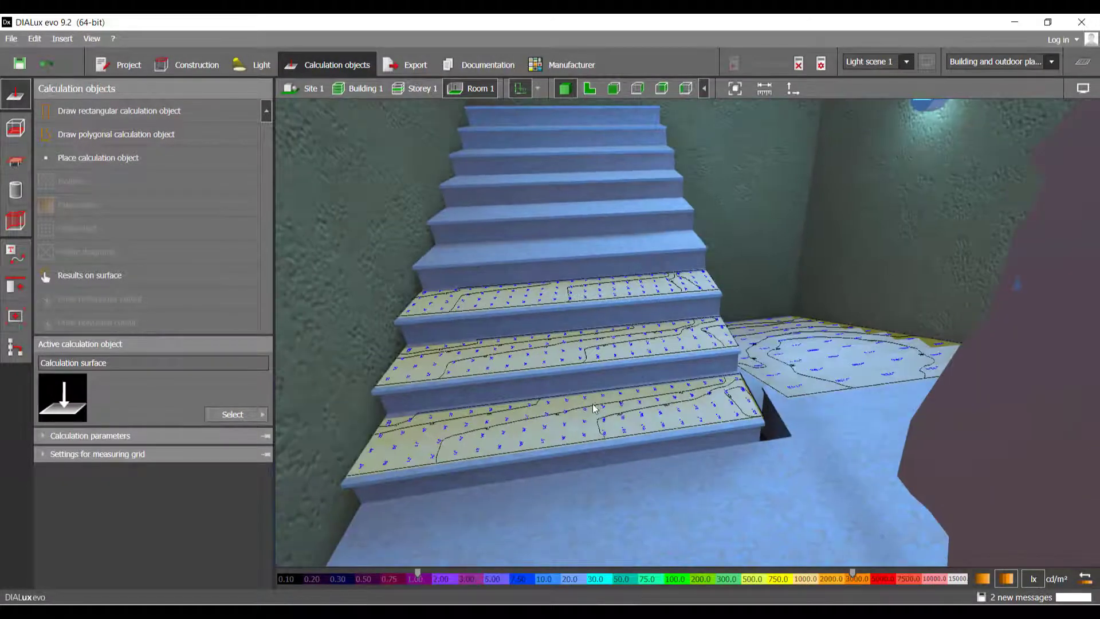
pyautogui.click(582, 397)
pyautogui.click(573, 337)
pyautogui.click(562, 291)
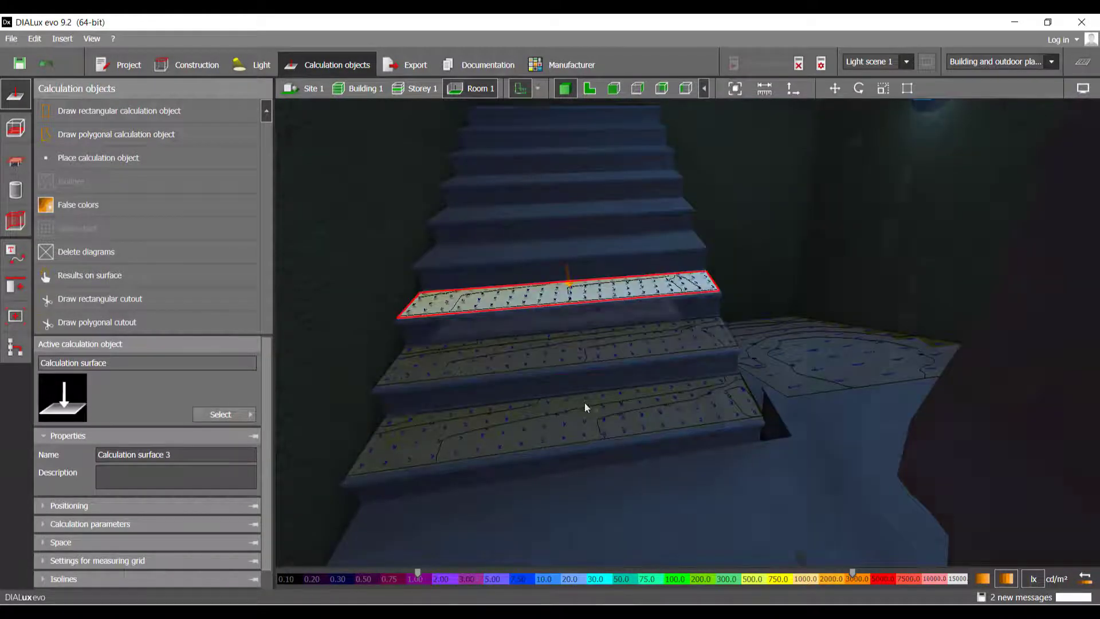
pyautogui.scroll(-3, 601, 397)
pyautogui.click(601, 389)
pyautogui.moveTo(601, 389); pyautogui.dragTo(581, 375, button='right')
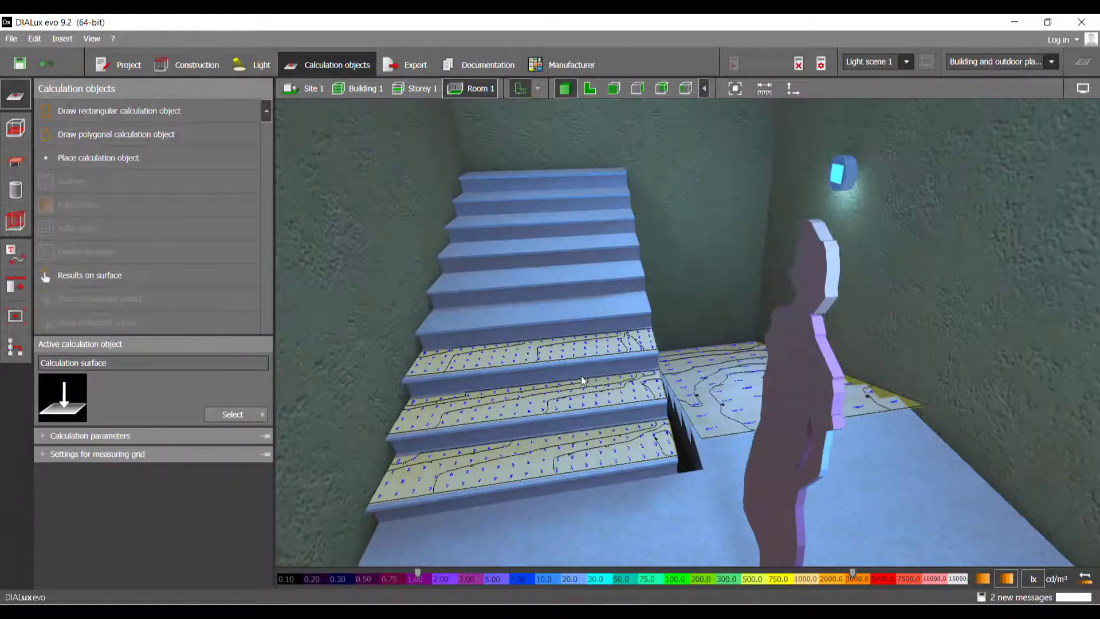
pyautogui.click(590, 451)
pyautogui.click(566, 395)
pyautogui.click(556, 349)
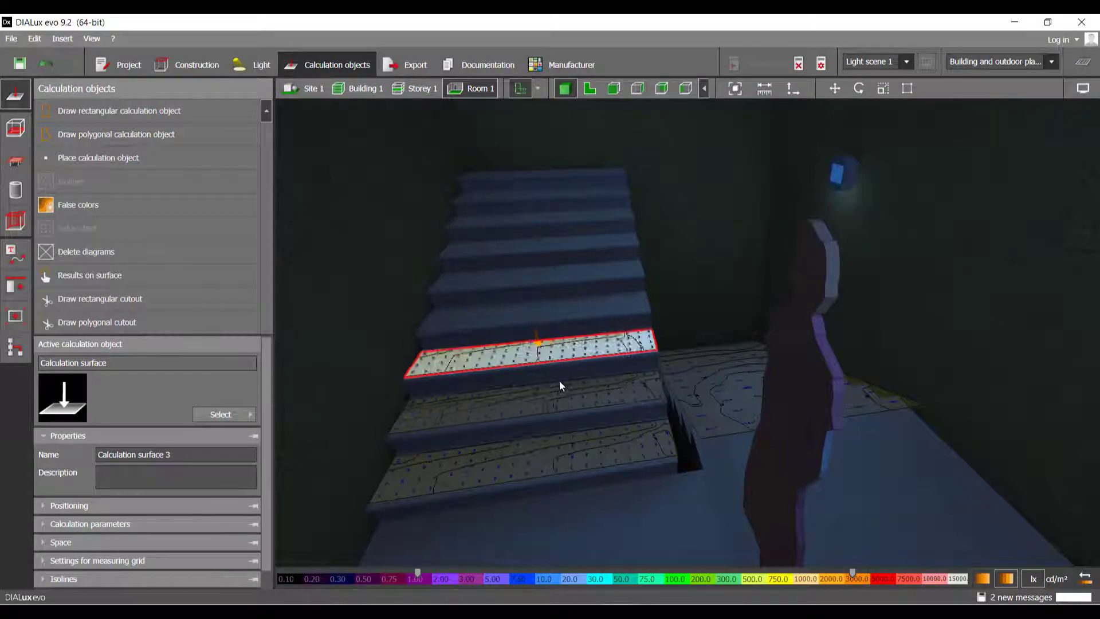
pyautogui.scroll(-3, 559, 401)
pyautogui.moveTo(558, 424); pyautogui.dragTo(653, 360, button='right')
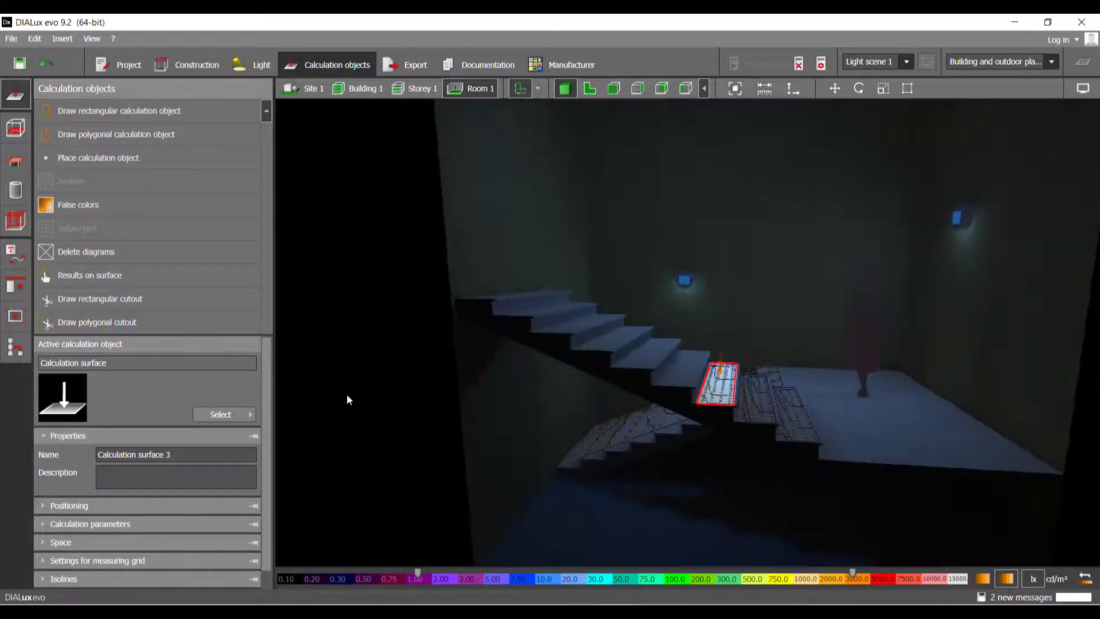
pyautogui.click(346, 394)
# Step: Compare the tread surfaces of the upper flight with the sloped surface over the lower flight from different angles
pyautogui.moveTo(721, 385); pyautogui.dragTo(581, 365, button='right')
pyautogui.scroll(2, 582, 367)
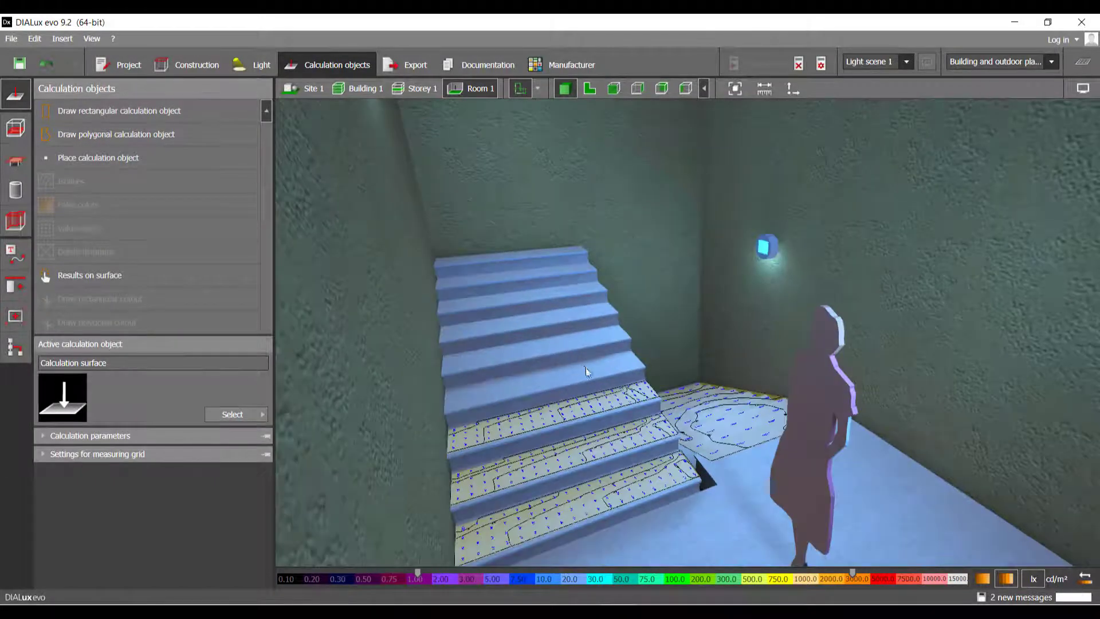
pyautogui.scroll(1, 641, 395)
pyautogui.moveTo(675, 423); pyautogui.dragTo(509, 411, button='right')
pyautogui.moveTo(510, 411); pyautogui.dragTo(513, 462, button='middle')
pyautogui.scroll(3, 513, 462)
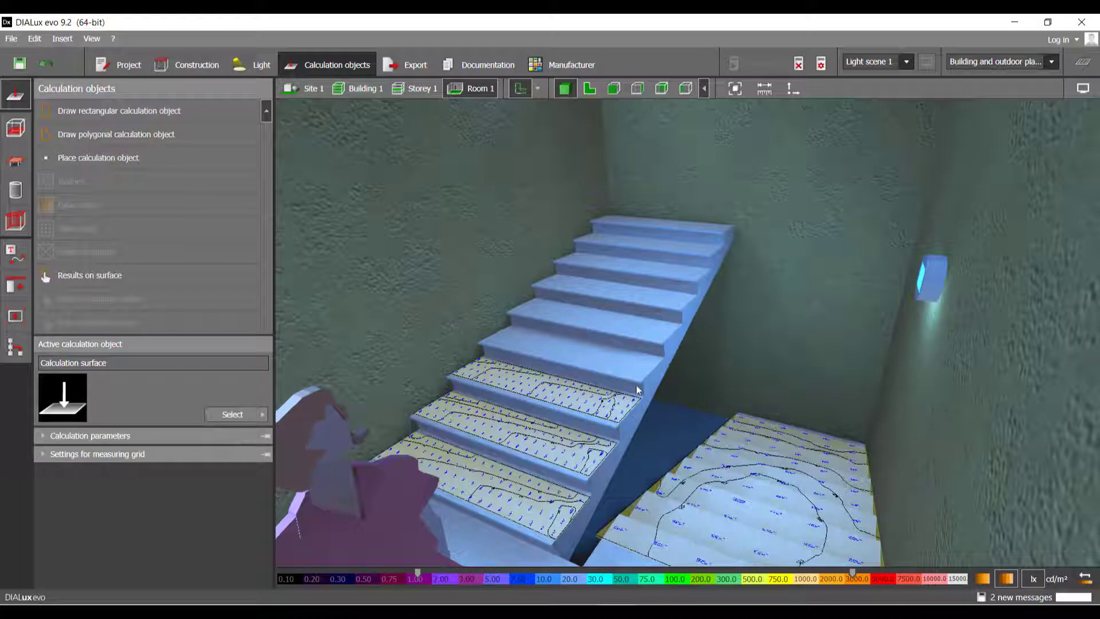
pyautogui.scroll(-5, 622, 404)
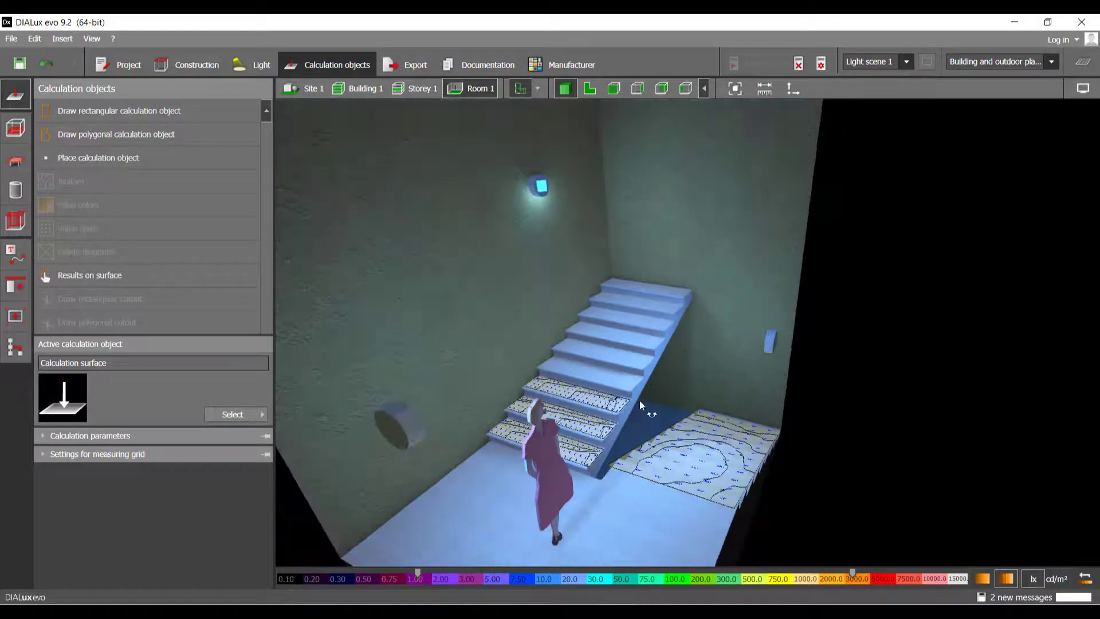
pyautogui.moveTo(640, 405); pyautogui.dragTo(840, 394, button='middle')
pyautogui.scroll(3, 676, 352)
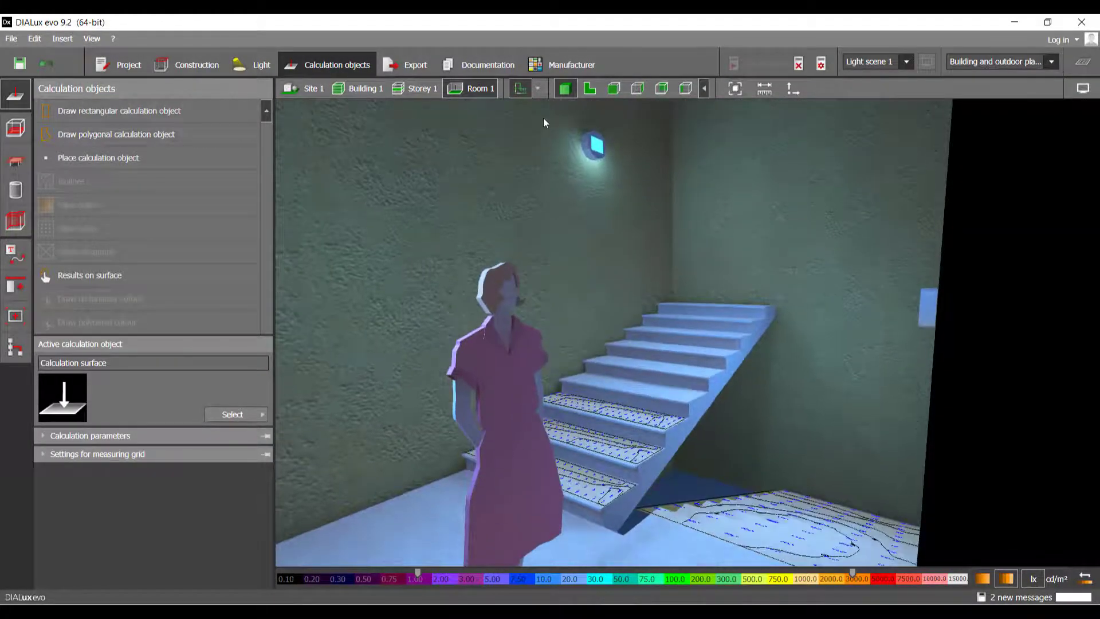
# Step: Open the documentation and review Room 1's calculation objects page with the workplane and calculation surface results
pyautogui.click(494, 65)
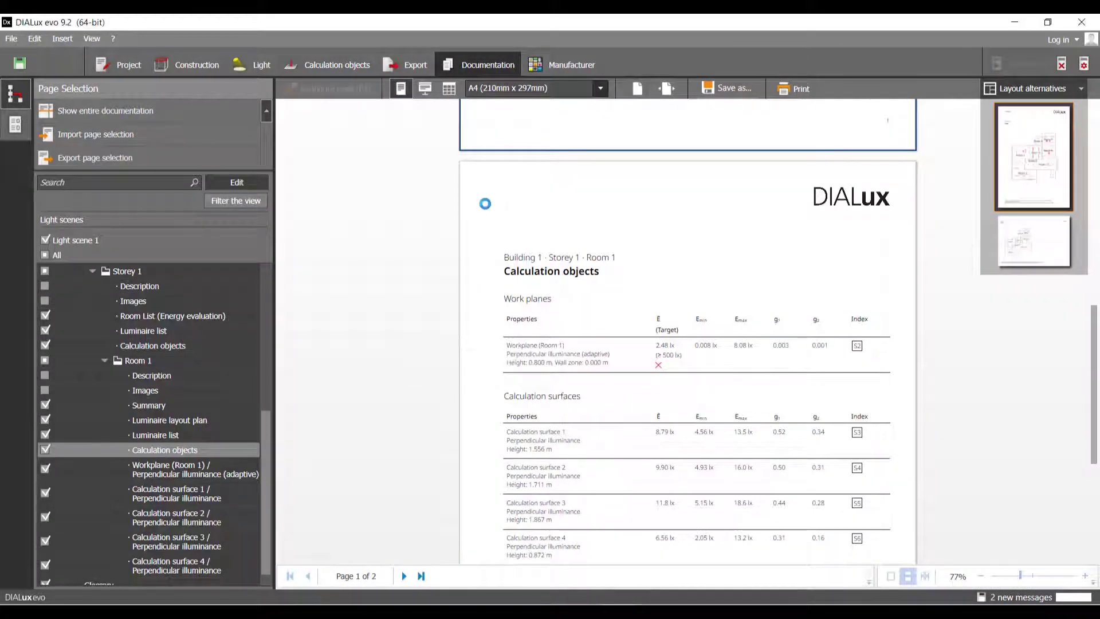
pyautogui.scroll(1, 267, 441)
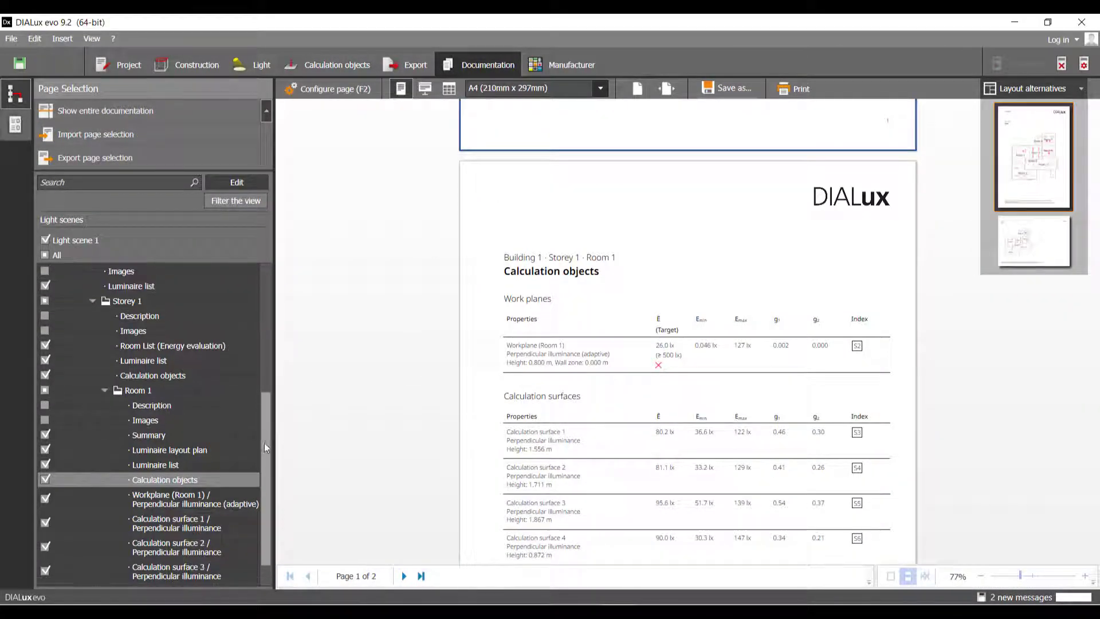
pyautogui.scroll(-2, 265, 447)
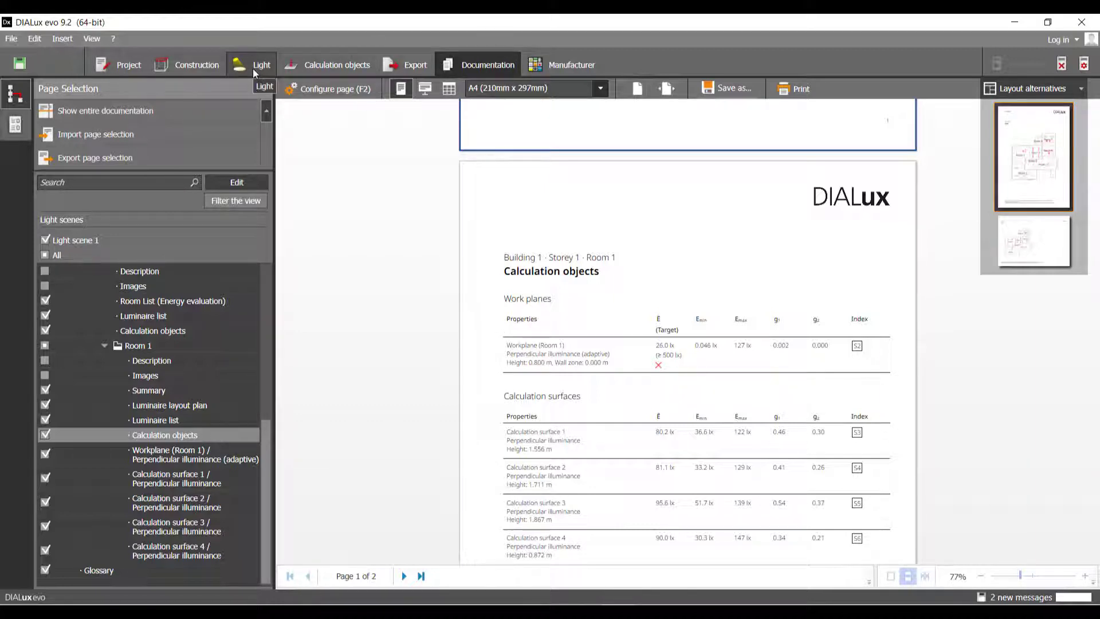
# Step: Return to the construction view of Room 1 and examine closely how the workplane cuts through the lower stair flight
pyautogui.click(212, 66)
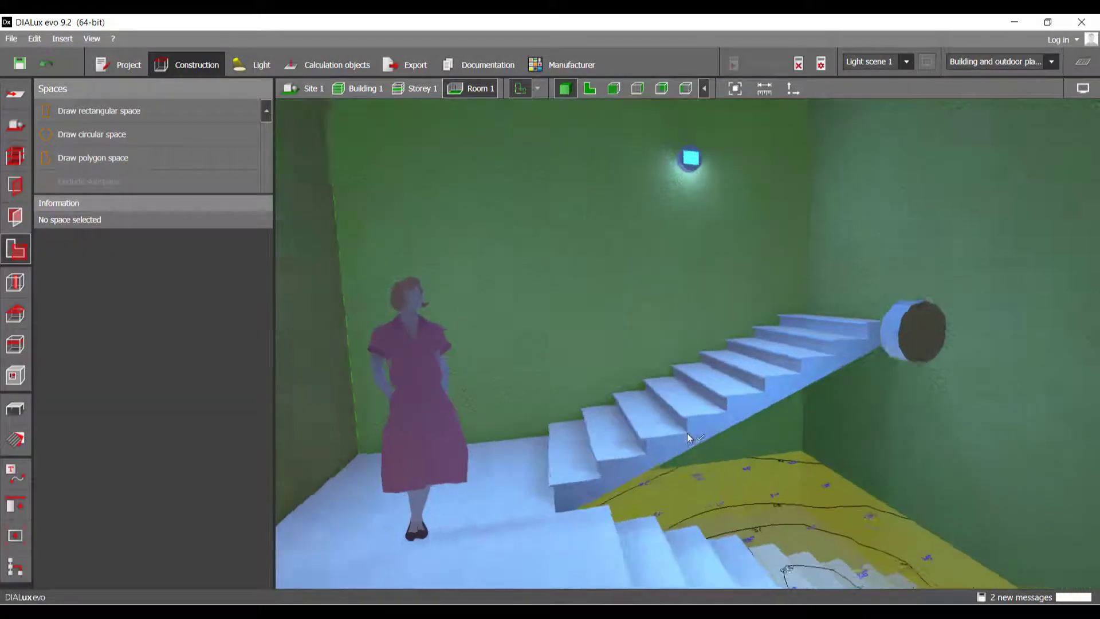
pyautogui.moveTo(687, 433); pyautogui.dragTo(915, 408, button='right')
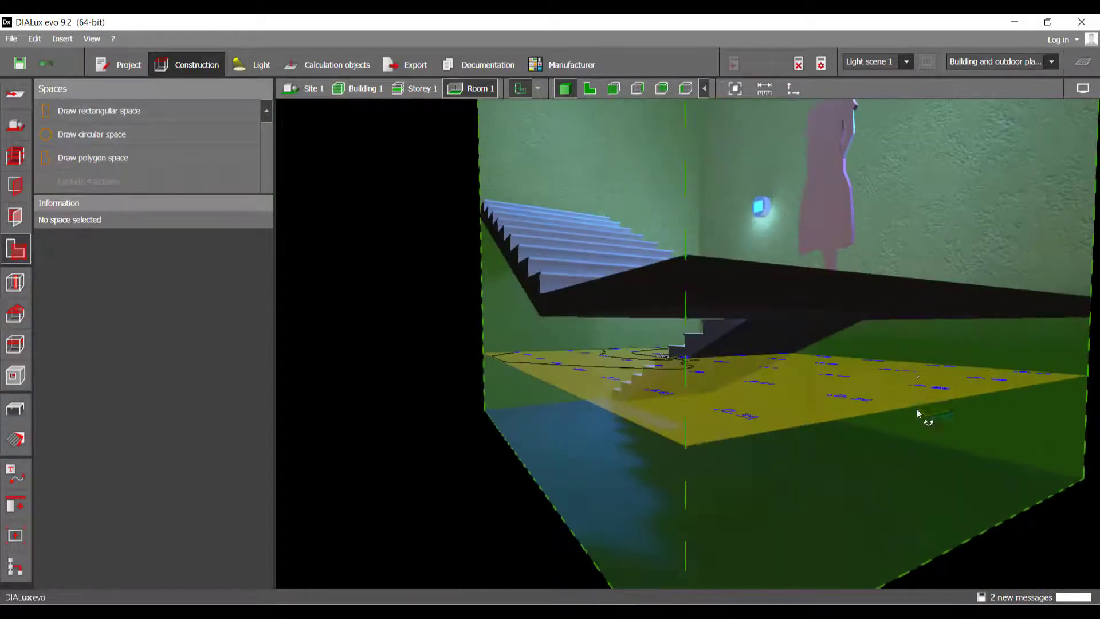
pyautogui.moveTo(772, 401); pyautogui.dragTo(734, 366, button='right')
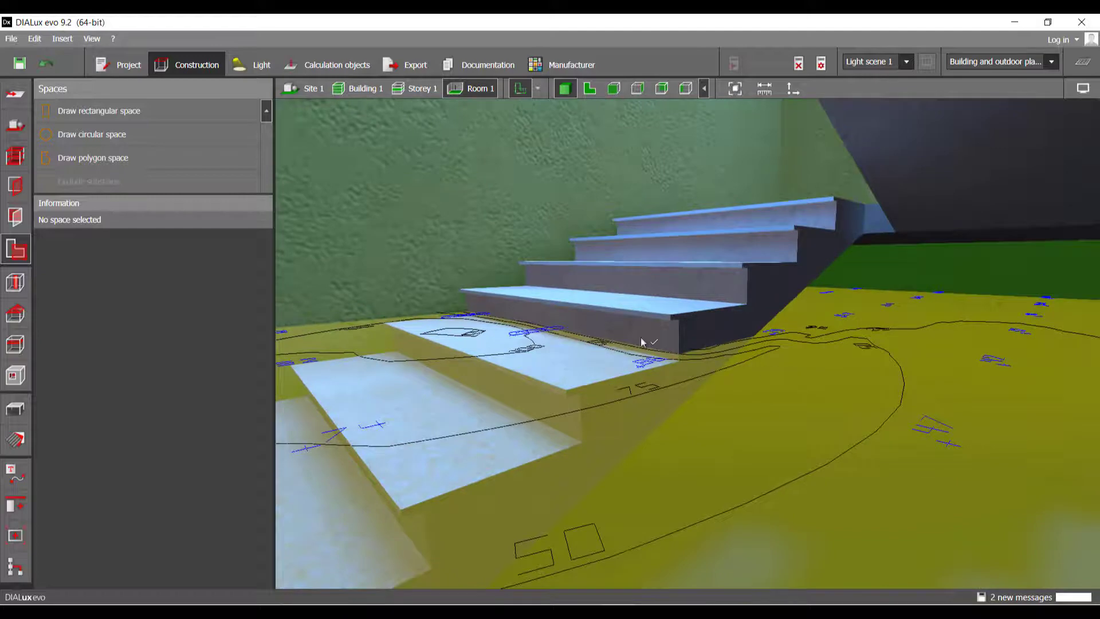
# Step: Examine from several angles how the horizontal workplane of Room 1 passes beneath the landing and through the lower stair flight
pyautogui.moveTo(552, 315); pyautogui.dragTo(674, 372, button='right')
pyautogui.scroll(-8, 659, 358)
pyautogui.scroll(3, 669, 374)
pyautogui.moveTo(668, 372); pyautogui.dragTo(648, 385, button='middle')
pyautogui.moveTo(648, 386); pyautogui.dragTo(712, 394, button='right')
pyautogui.scroll(3, 713, 395)
pyautogui.moveTo(668, 438); pyautogui.dragTo(782, 400, button='right')
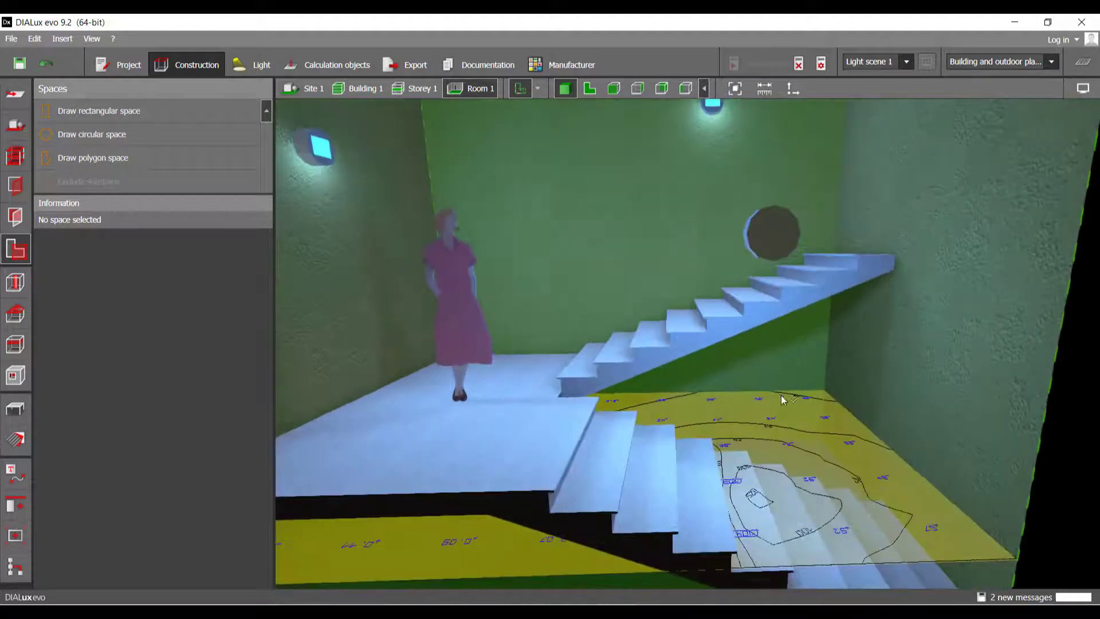
pyautogui.moveTo(479, 482); pyautogui.dragTo(571, 387, button='middle')
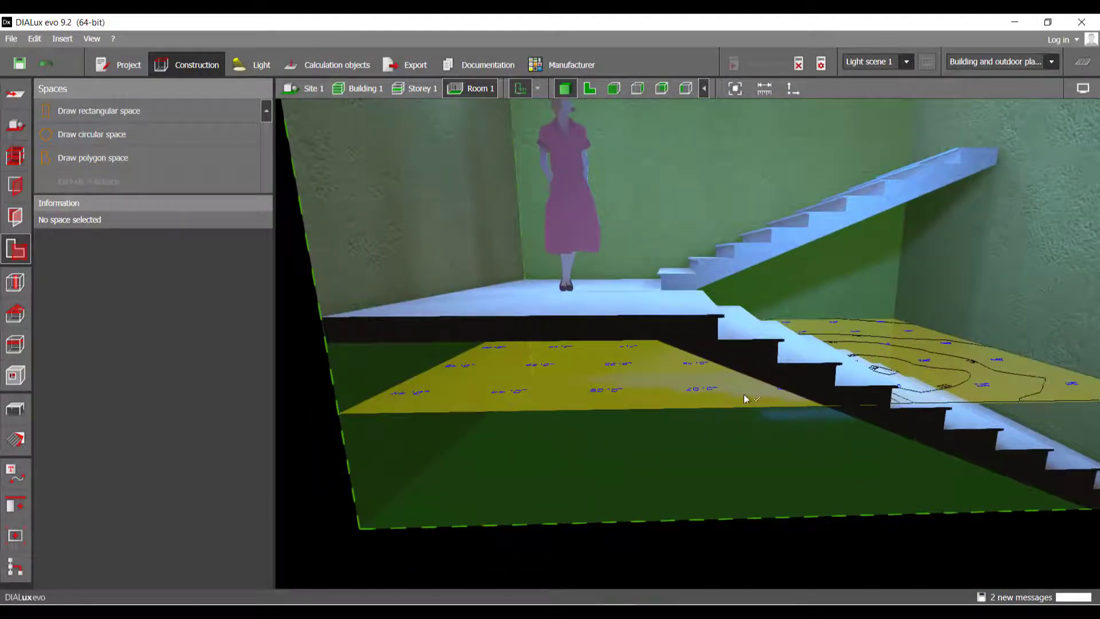
pyautogui.moveTo(743, 394); pyautogui.dragTo(493, 411, button='right')
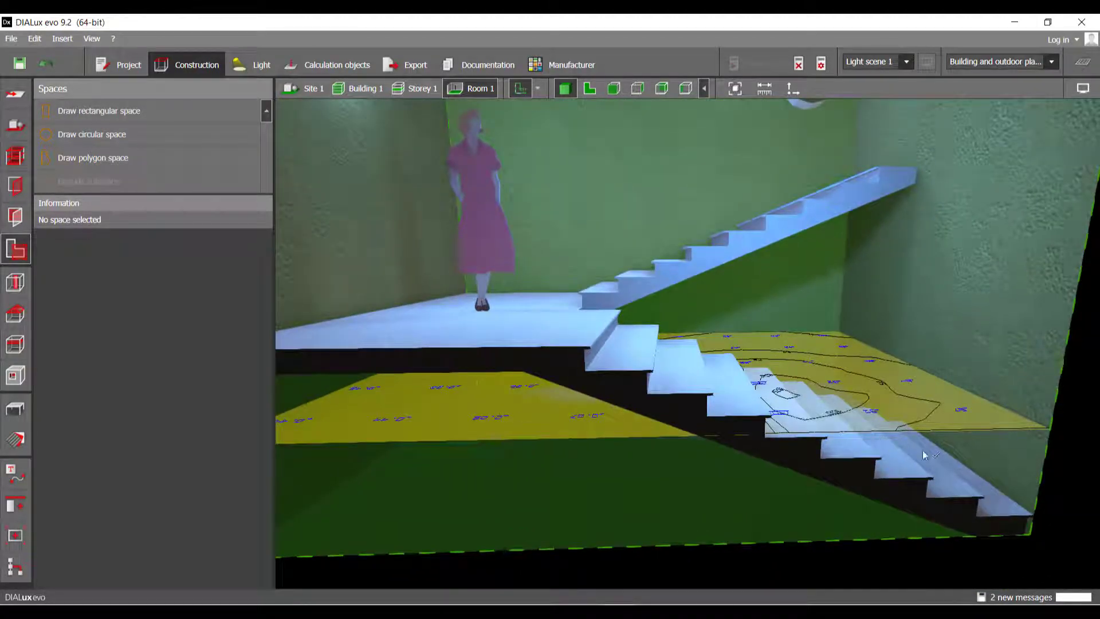
pyautogui.moveTo(551, 323); pyautogui.dragTo(501, 382, button='right')
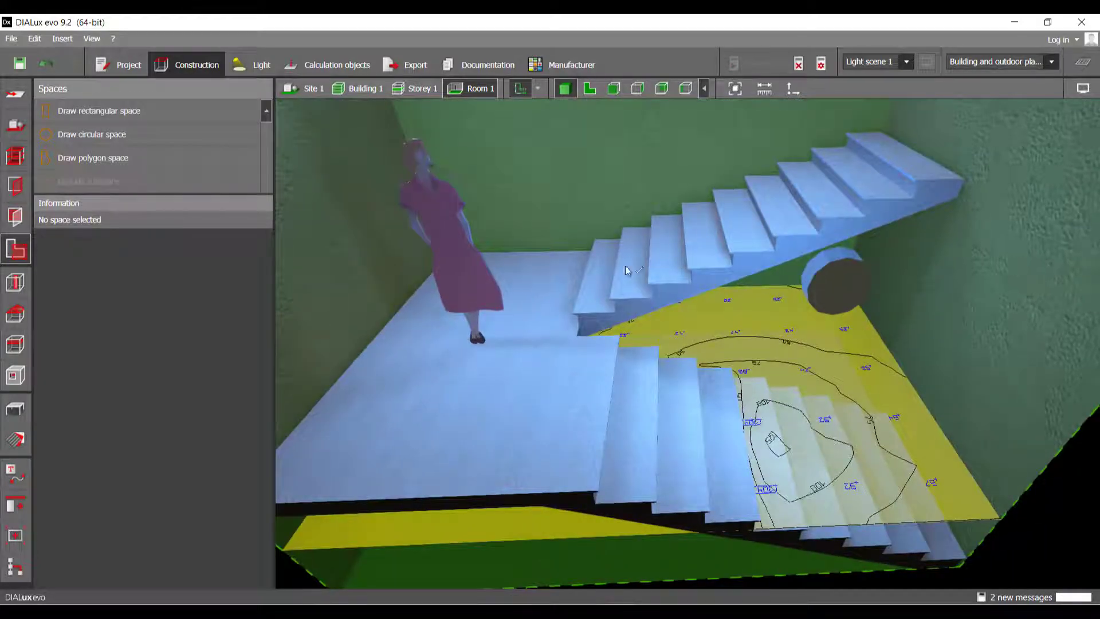
pyautogui.moveTo(851, 170); pyautogui.dragTo(775, 211, button='right')
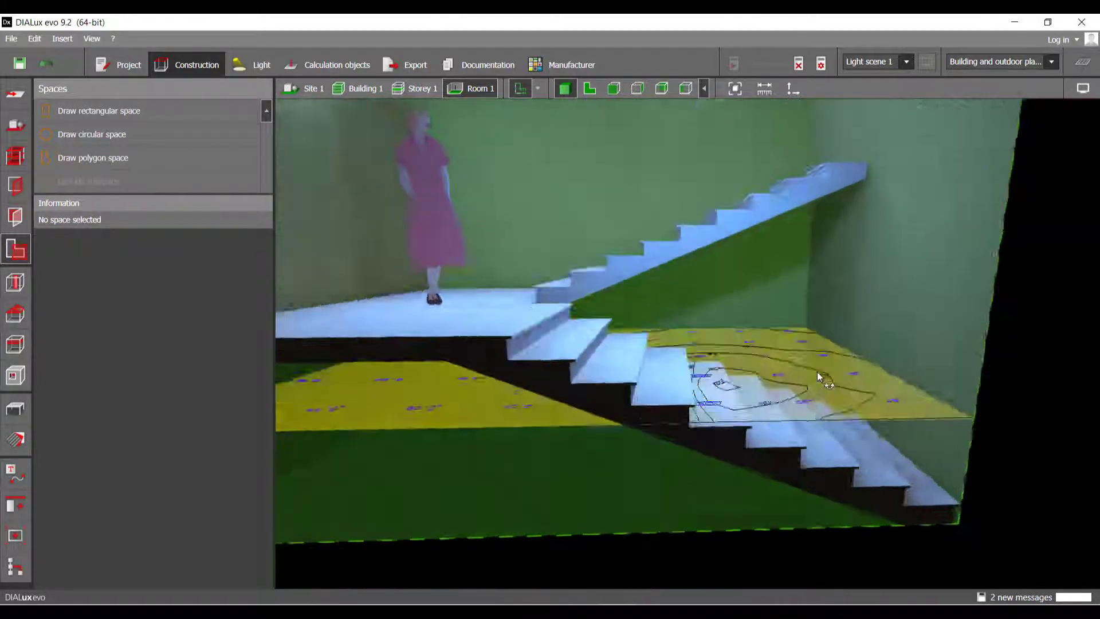
# Step: Switch to the calculation objects and inspect the sloped surface over the lower flight, followed by the third tread surface of the upper flight
pyautogui.click(341, 66)
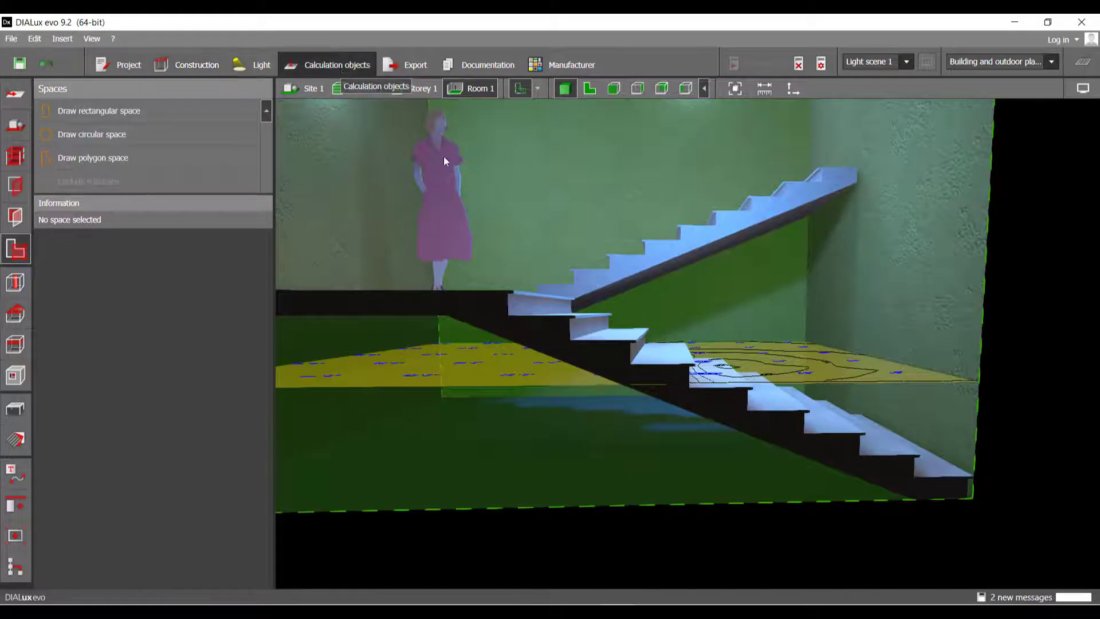
pyautogui.click(731, 378)
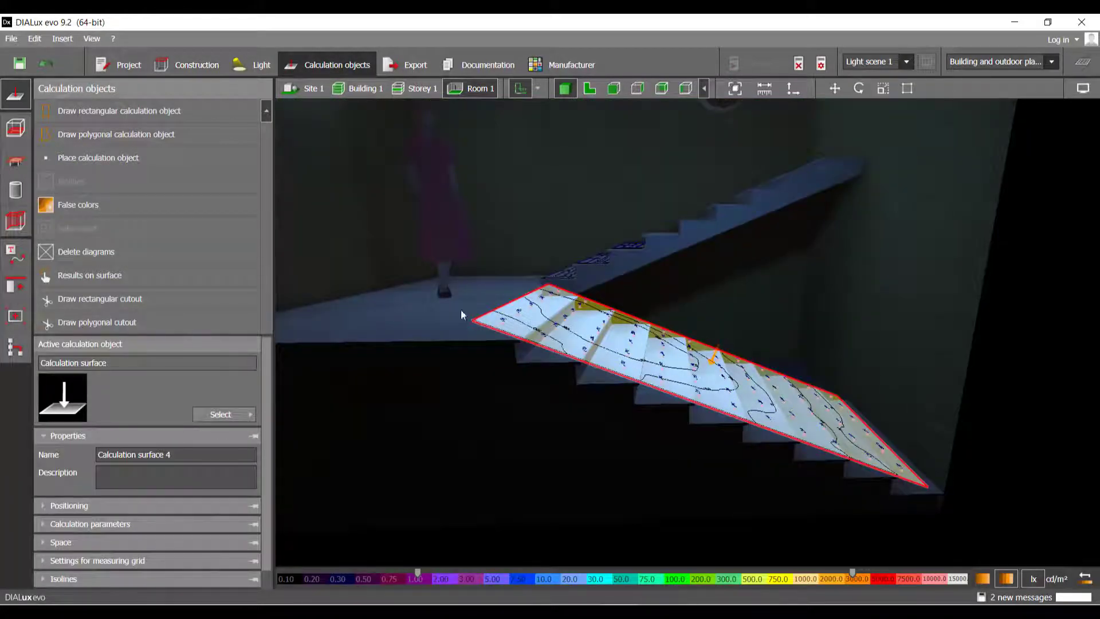
pyautogui.moveTo(494, 336); pyautogui.dragTo(557, 248, button='right')
pyautogui.scroll(4, 557, 249)
pyautogui.moveTo(515, 325); pyautogui.dragTo(577, 370, button='right')
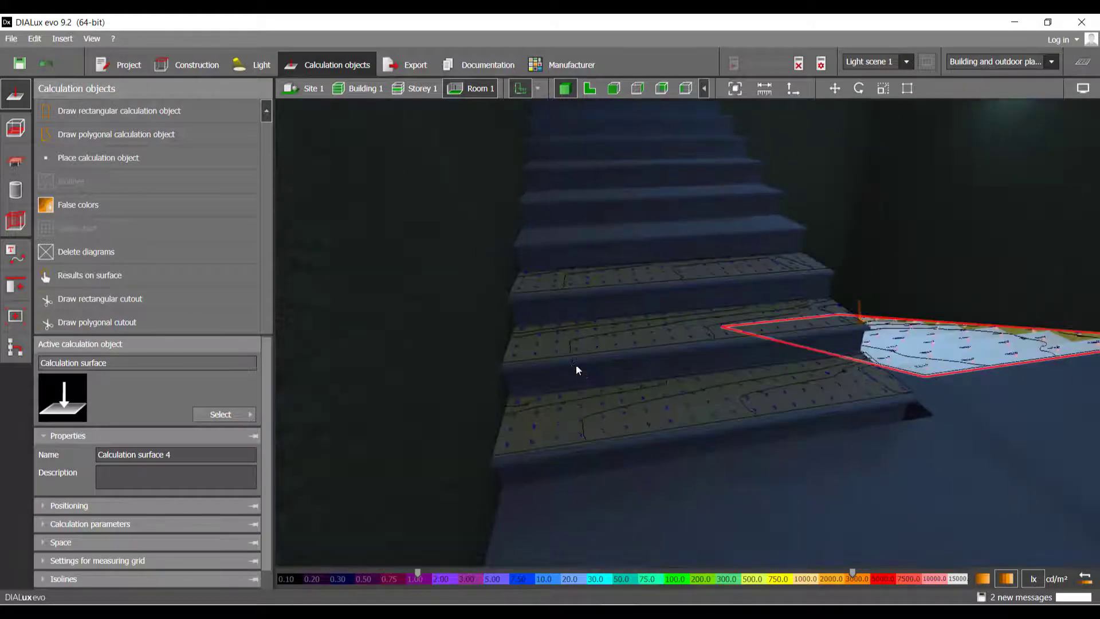
pyautogui.click(656, 394)
pyautogui.moveTo(637, 325); pyautogui.dragTo(569, 438, button='right')
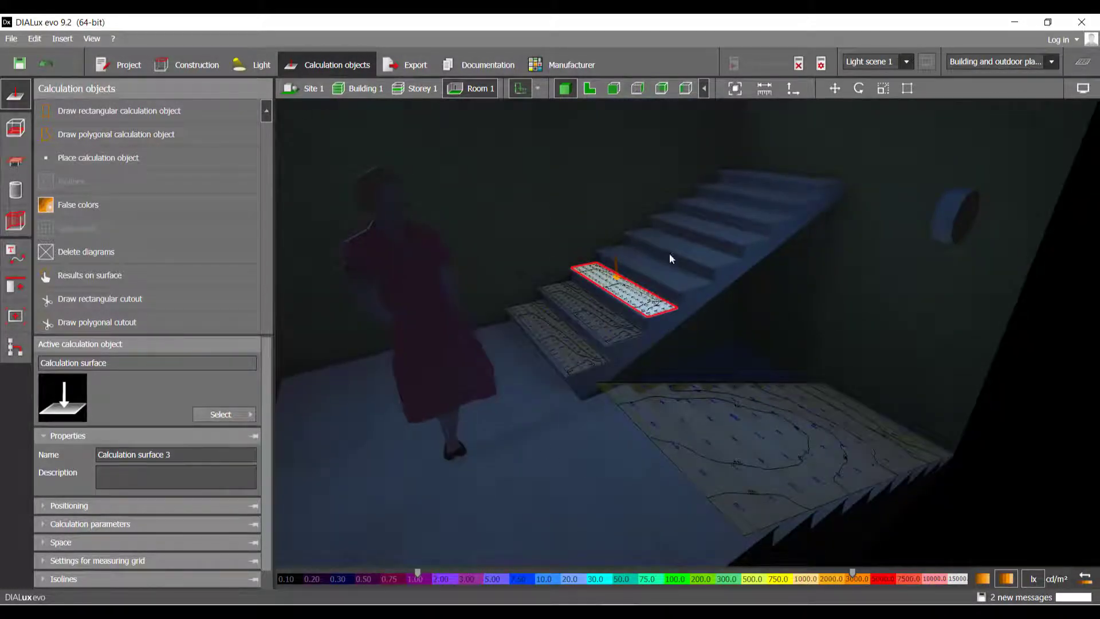
# Step: Open the documentation and review Room 1's Summary page, including its results table and false-colour plan
pyautogui.click(490, 64)
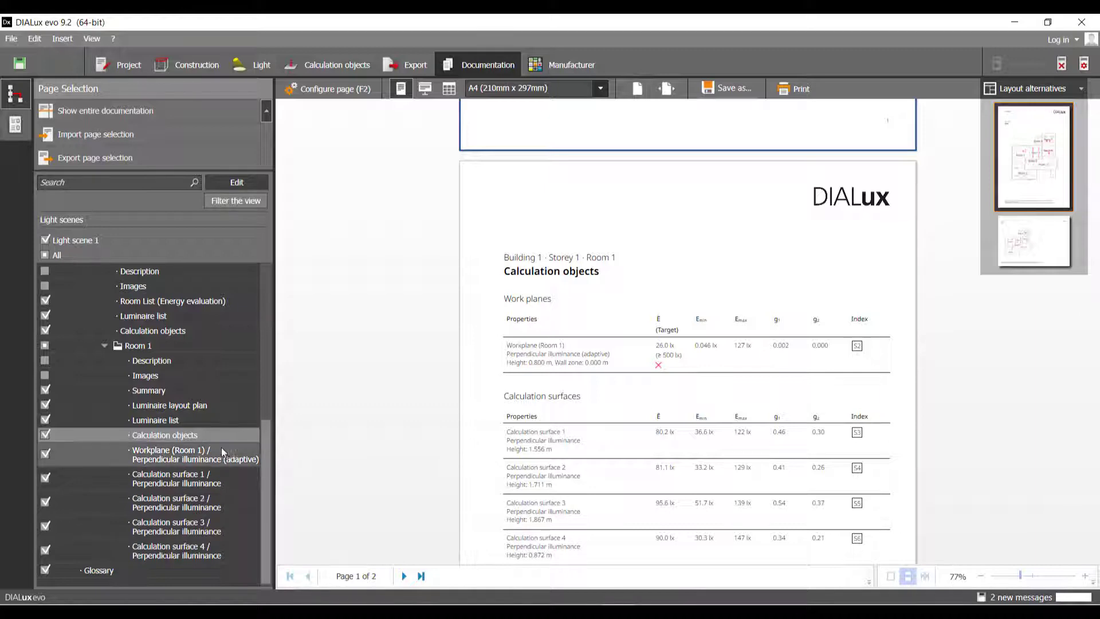
pyautogui.click(155, 393)
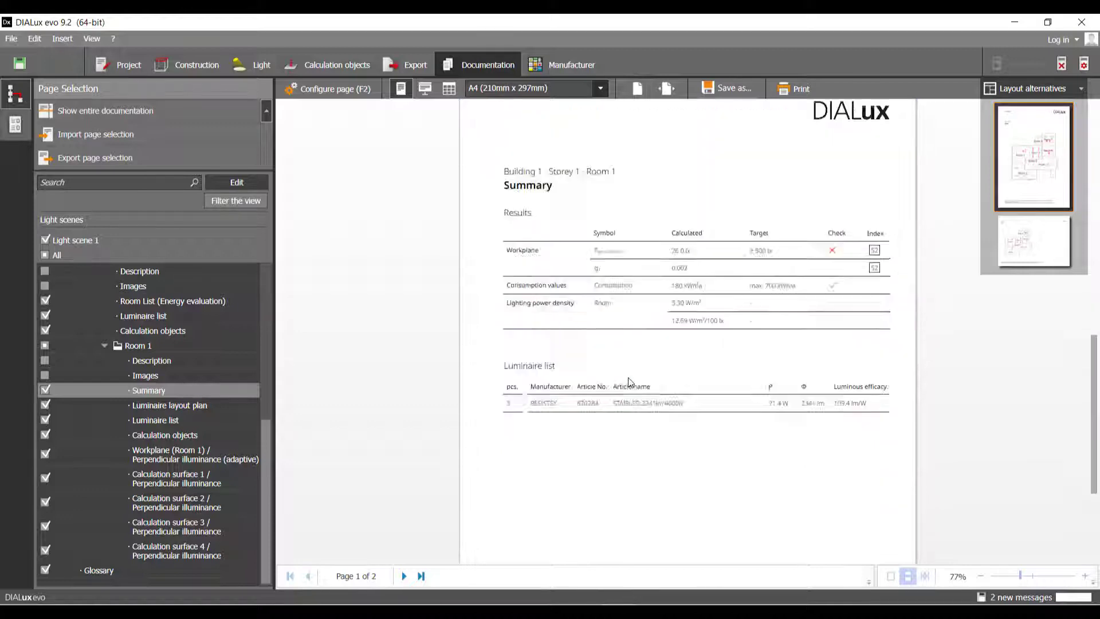
pyautogui.scroll(10, 635, 381)
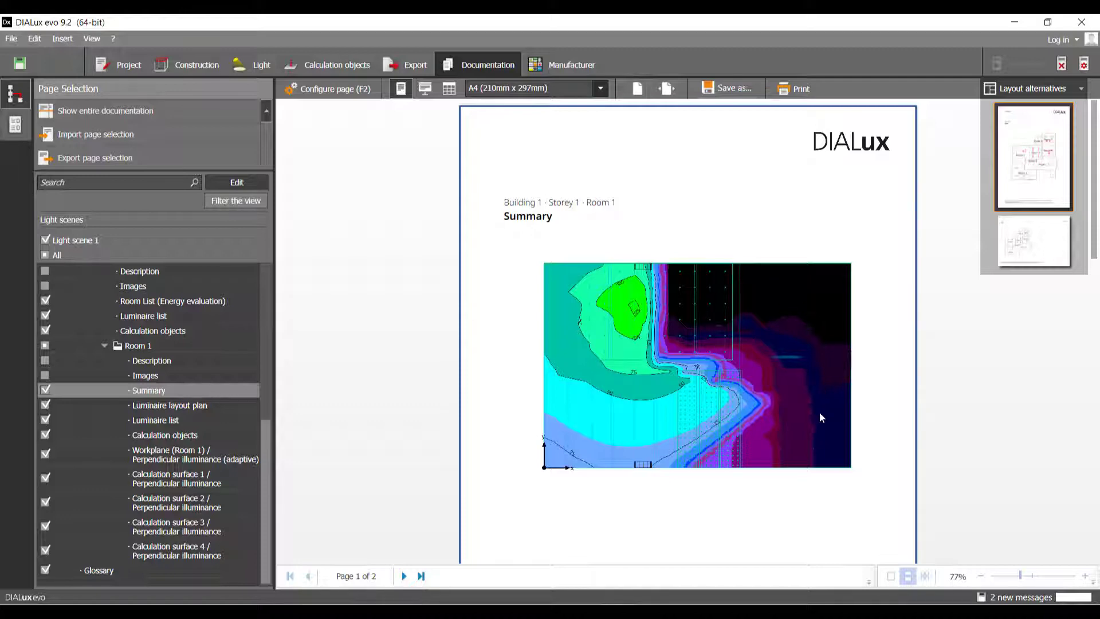
# Step: Delete the Room 1 workplane from the calculation objects and accept that the existing results become invalid
pyautogui.click(331, 68)
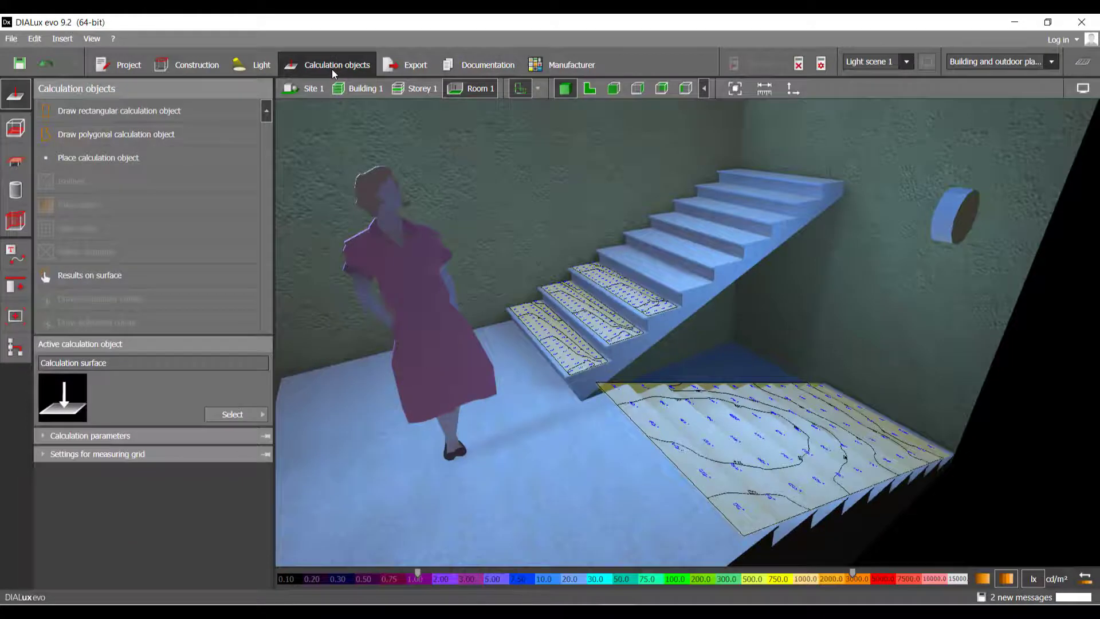
pyautogui.moveTo(643, 397); pyautogui.dragTo(550, 295, button='right')
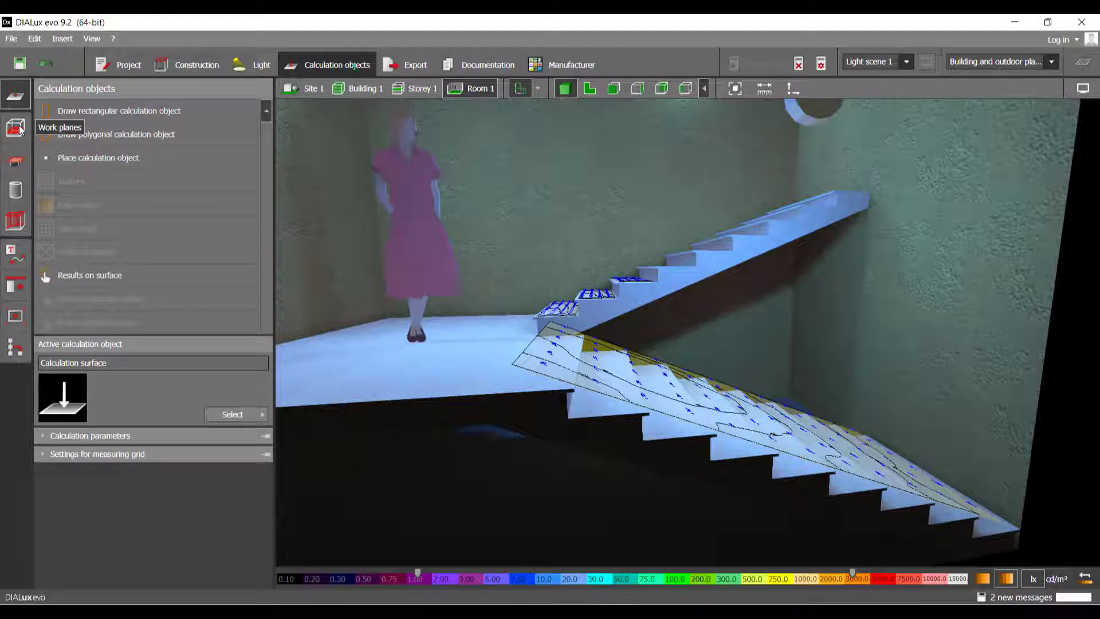
pyautogui.click(16, 127)
pyautogui.click(727, 347)
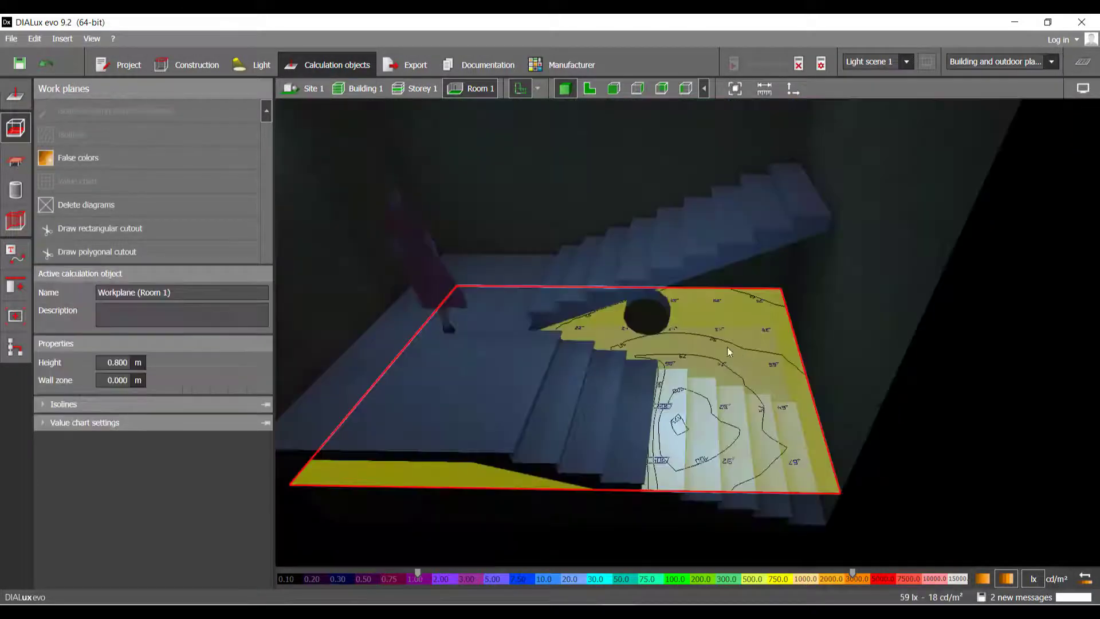
pyautogui.moveTo(744, 347)
pyautogui.mouseDown(button='right')
pyautogui.moveTo(747, 365)
pyautogui.moveTo(732, 346)
pyautogui.mouseUp(button='right')
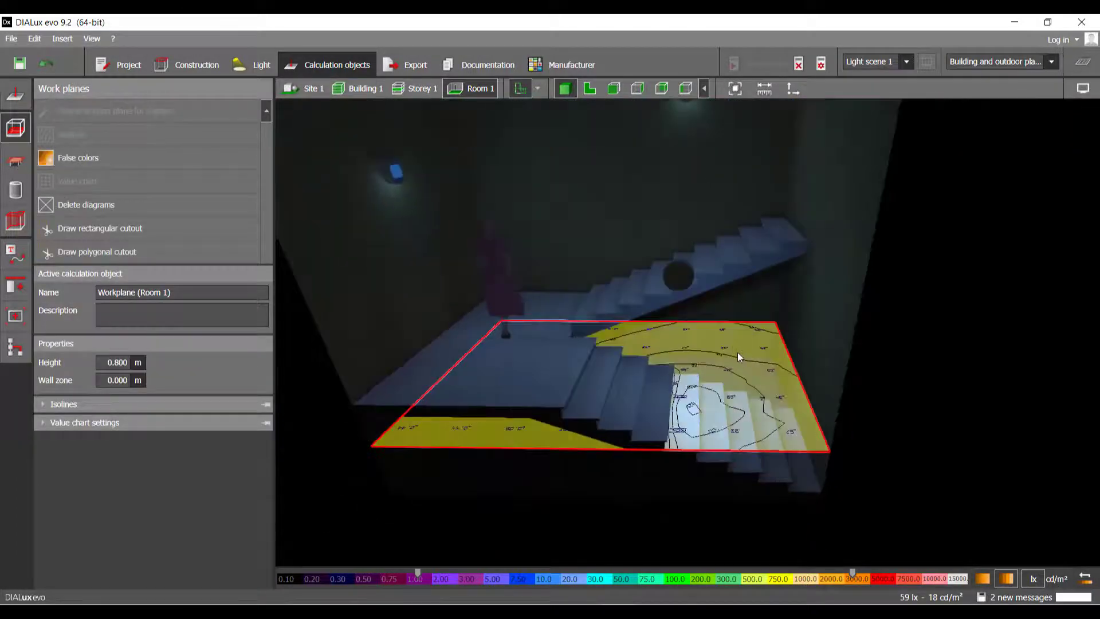
pyautogui.rightClick(738, 354)
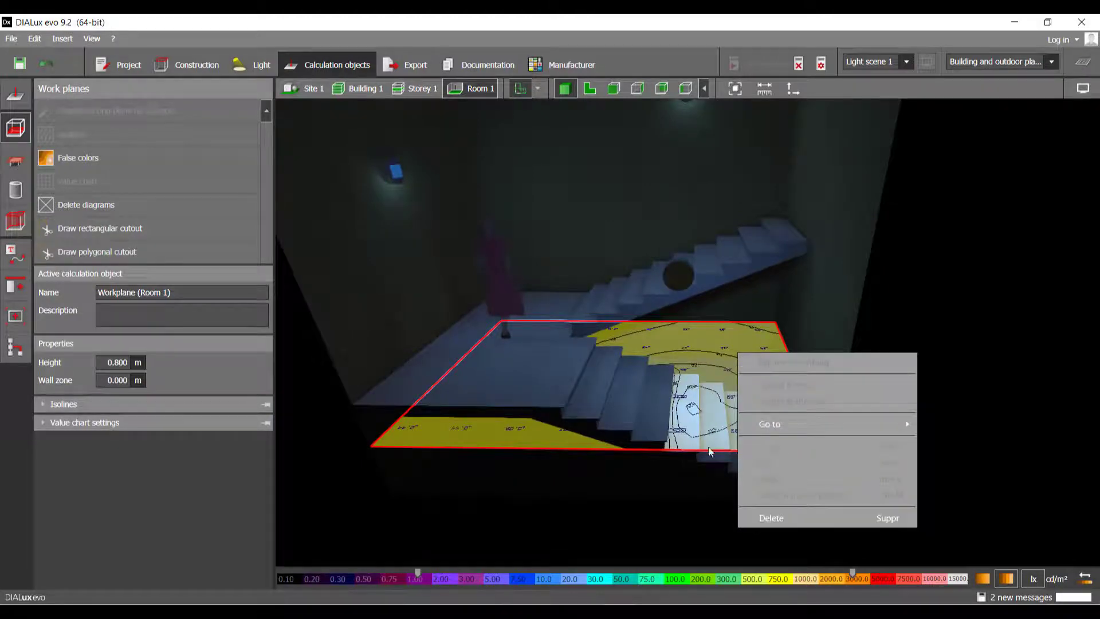
pyautogui.moveTo(664, 386); pyautogui.dragTo(608, 415, button='middle')
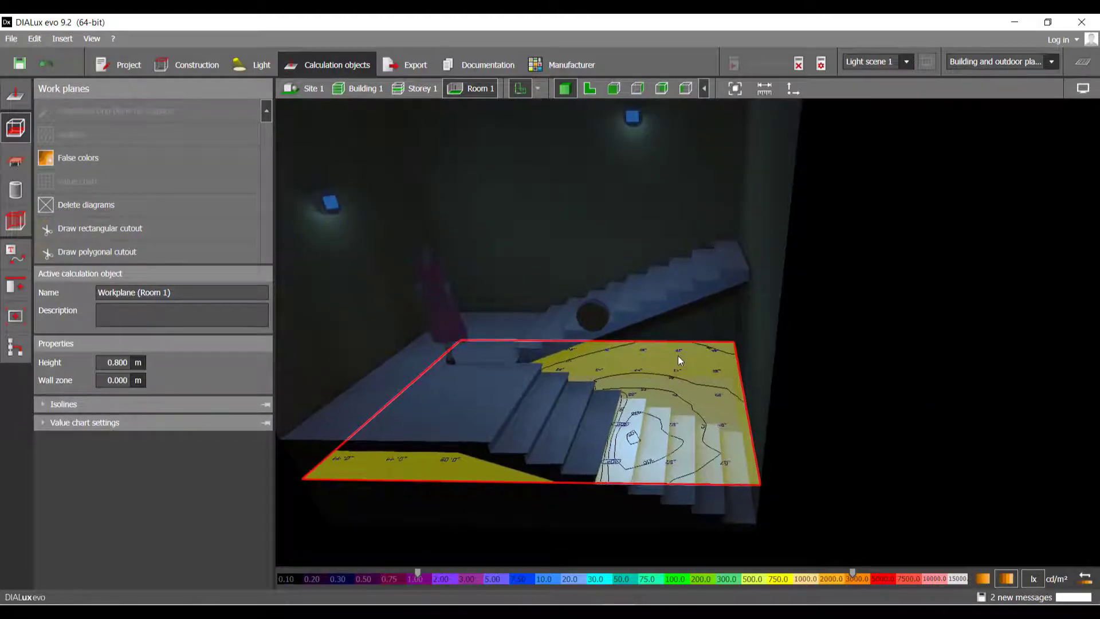
pyautogui.moveTo(678, 355); pyautogui.dragTo(716, 348, button='middle')
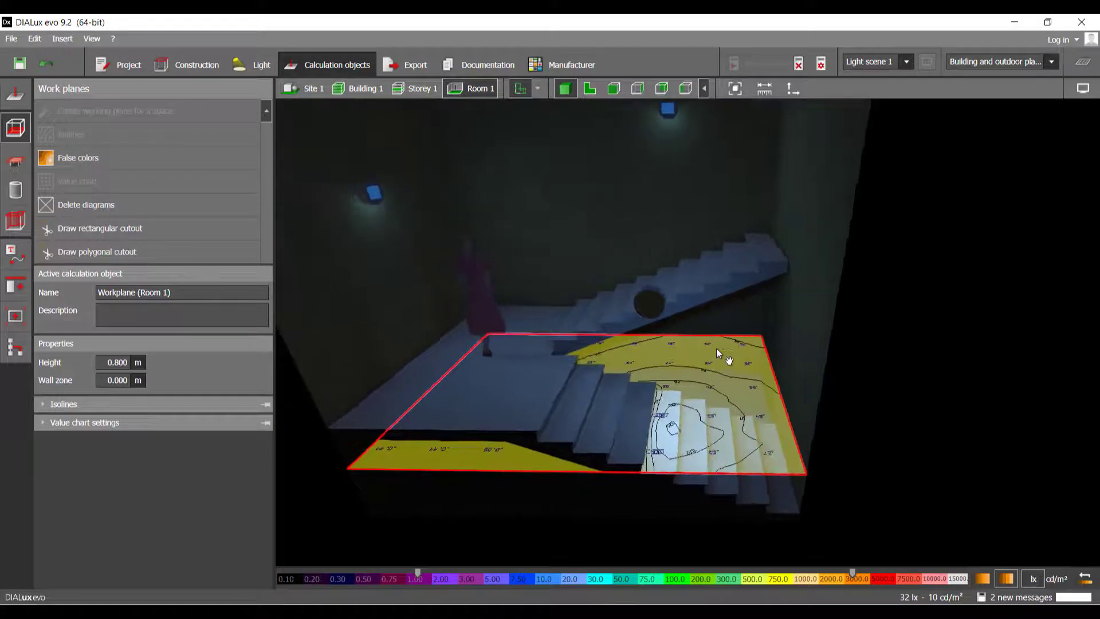
pyautogui.press('Delete')
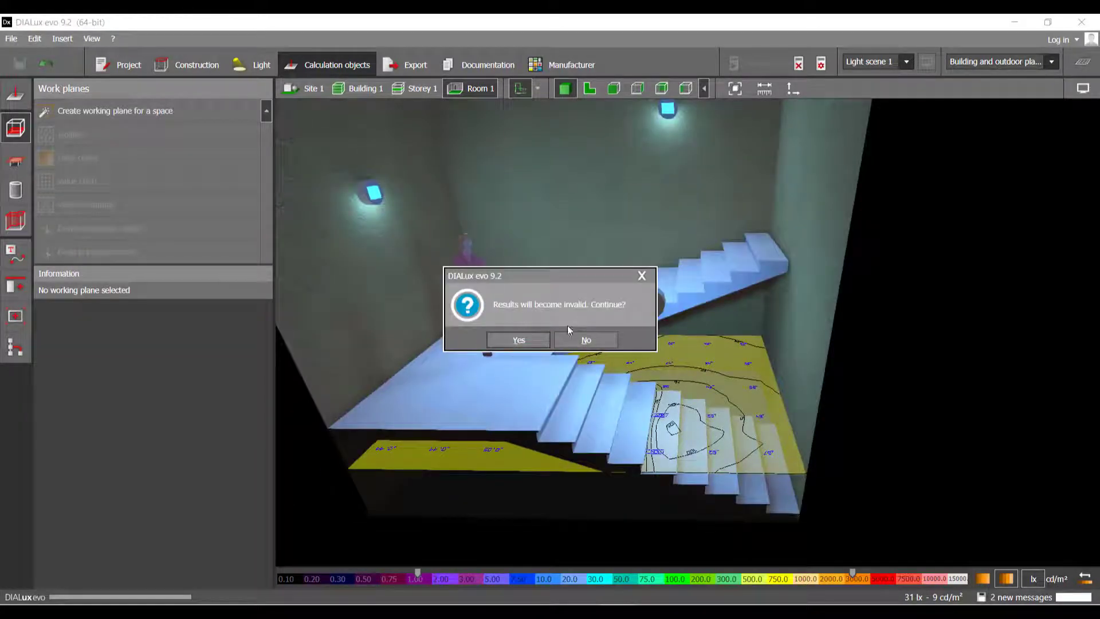
pyautogui.click(518, 340)
# Step: Recalculate the entire project with the workplane removed
pyautogui.scroll(5, 610, 418)
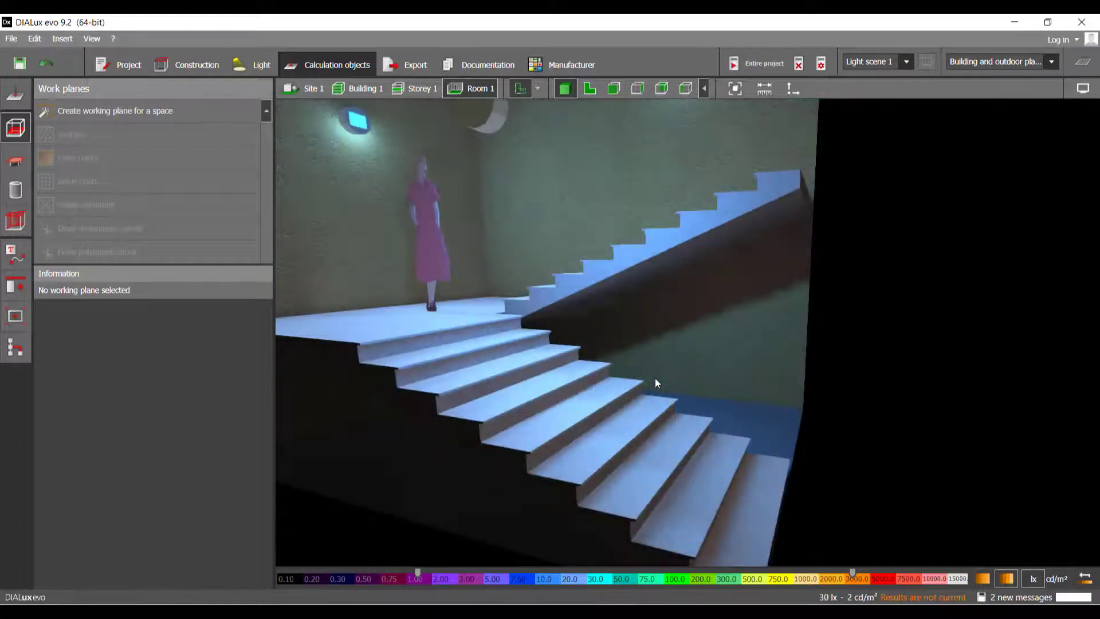
pyautogui.moveTo(624, 368); pyautogui.dragTo(669, 350)
pyautogui.click(769, 64)
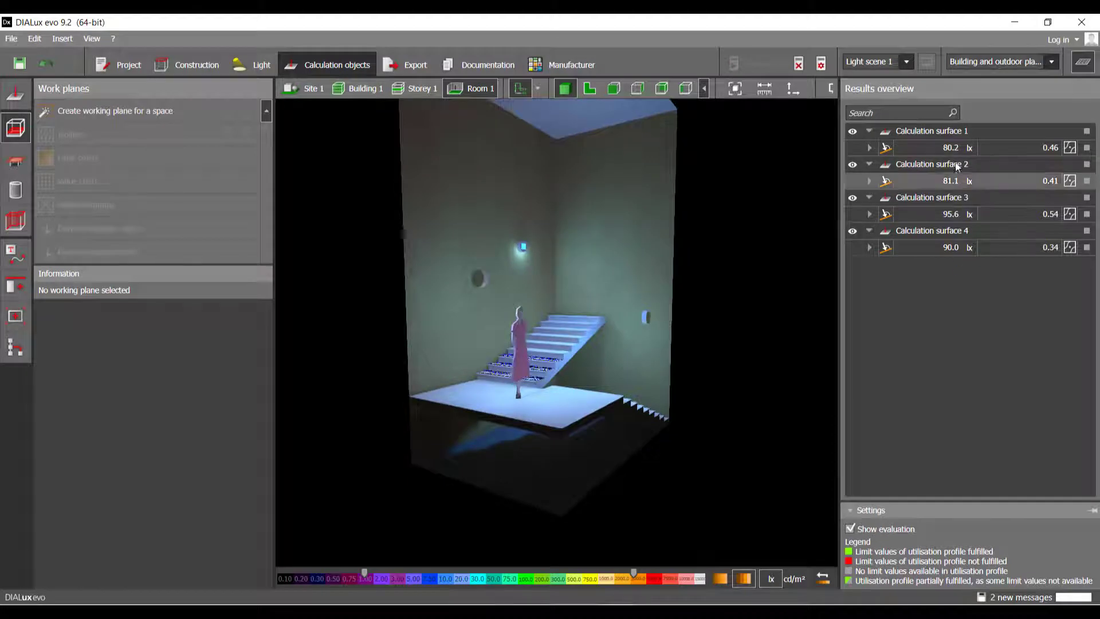
# Step: Examine the remaining calculation surfaces on both stair flights from different angles
pyautogui.moveTo(731, 372); pyautogui.dragTo(383, 312, button='right')
pyautogui.scroll(4, 567, 396)
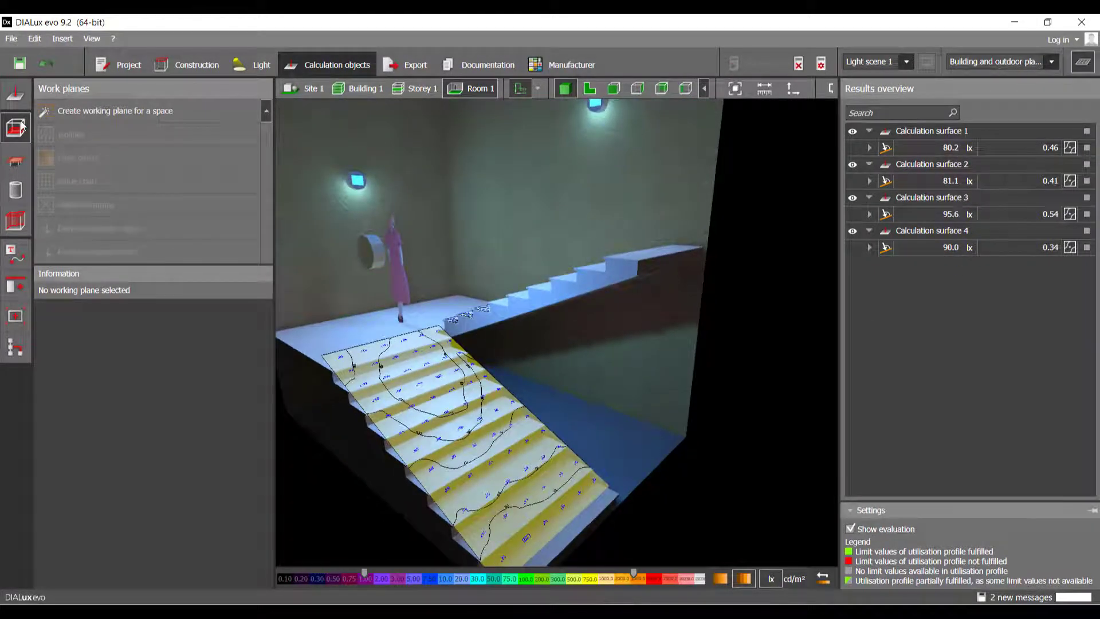
pyautogui.moveTo(542, 305); pyautogui.dragTo(808, 395, button='right')
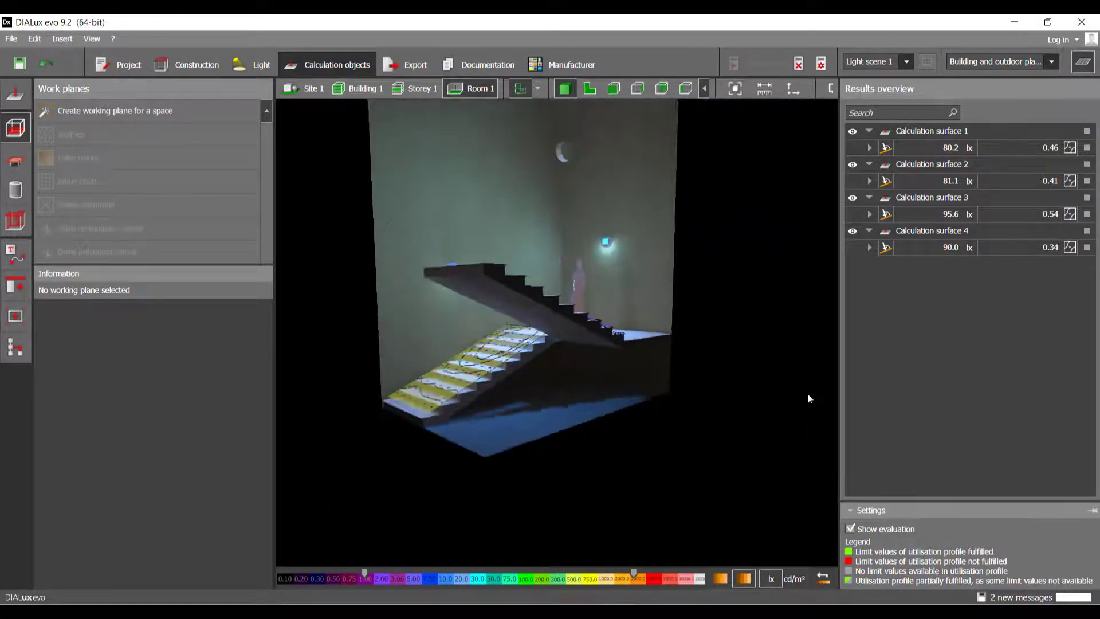
pyautogui.scroll(3, 480, 375)
pyautogui.moveTo(539, 392); pyautogui.dragTo(594, 364, button='right')
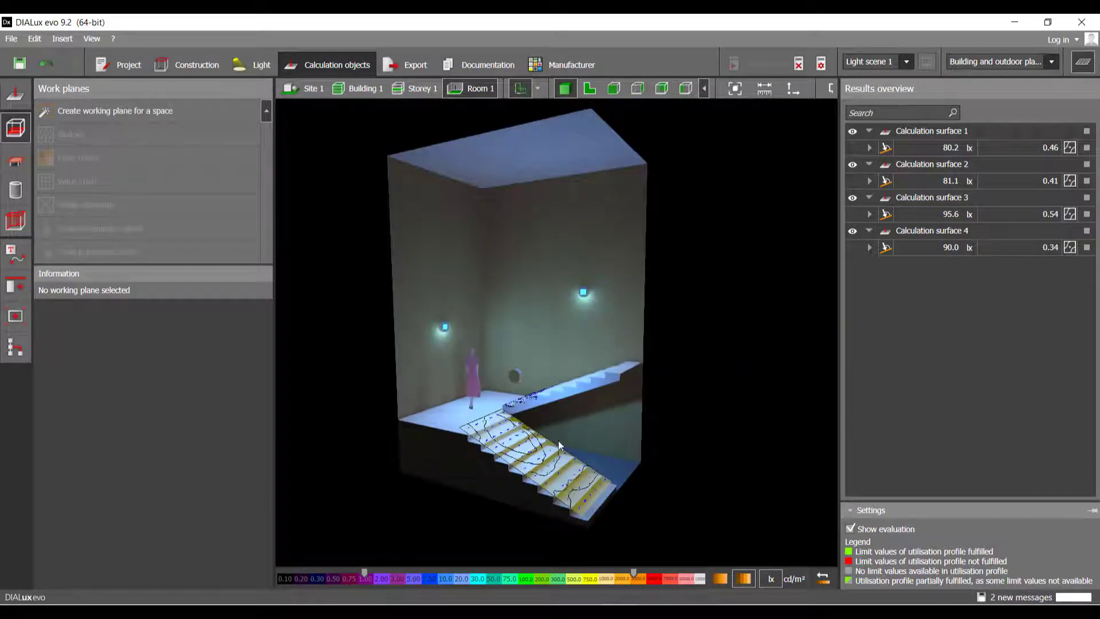
pyautogui.scroll(3, 559, 442)
pyautogui.scroll(-2, 592, 363)
# Step: Open the documentation and review Room 1's updated Summary, enlarging the page to read the room data, results table and luminaire list
pyautogui.click(482, 63)
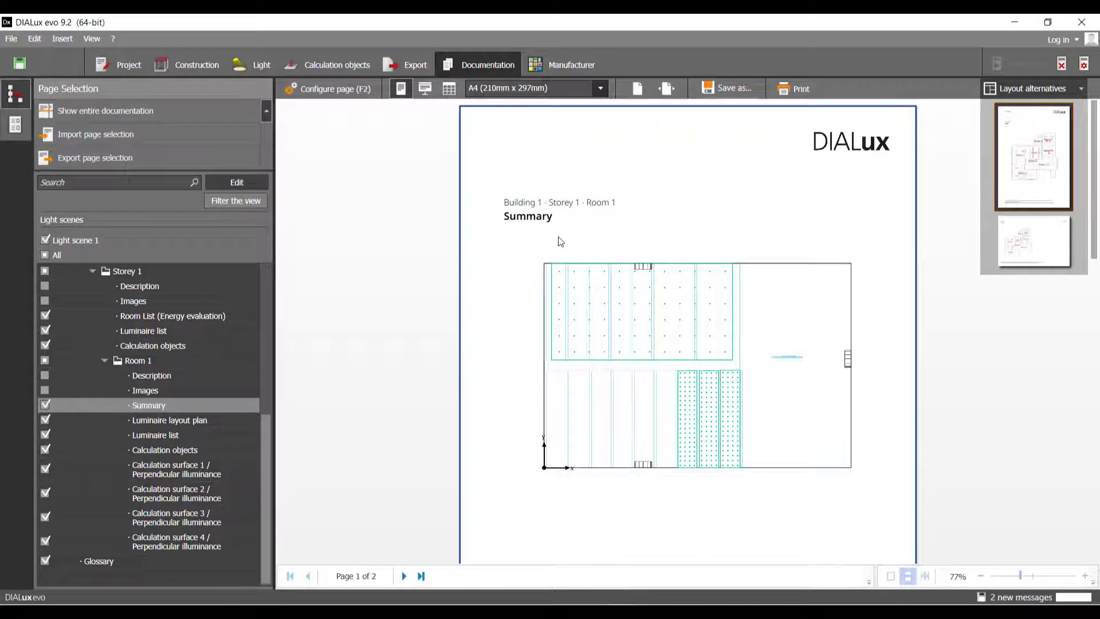
pyautogui.scroll(-10, 560, 242)
pyautogui.scroll(5, 560, 242)
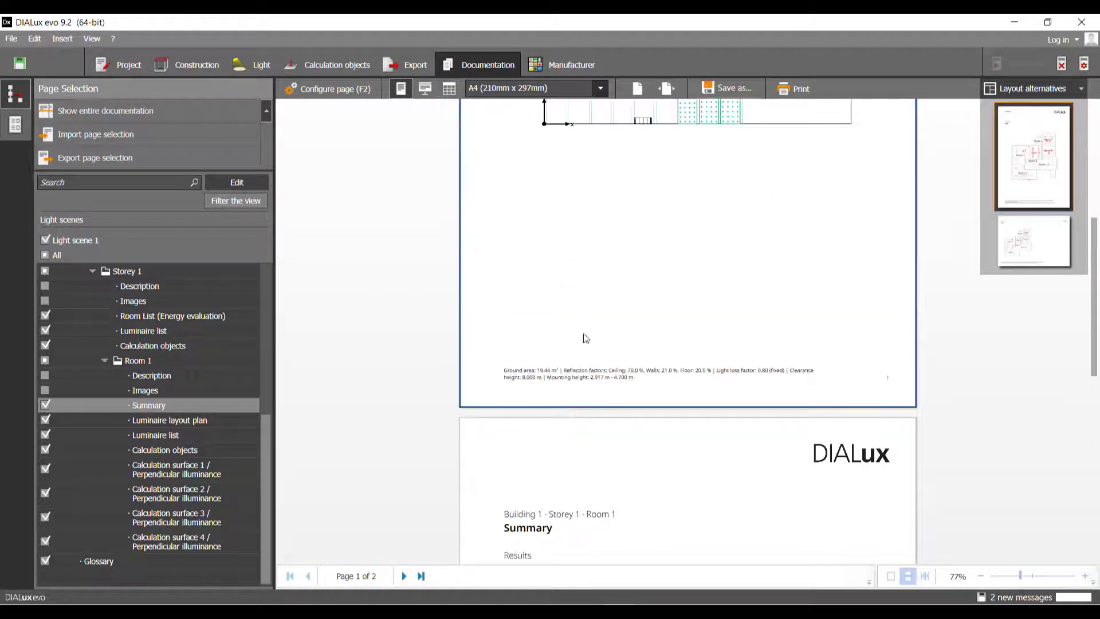
pyautogui.scroll(3, 626, 387)
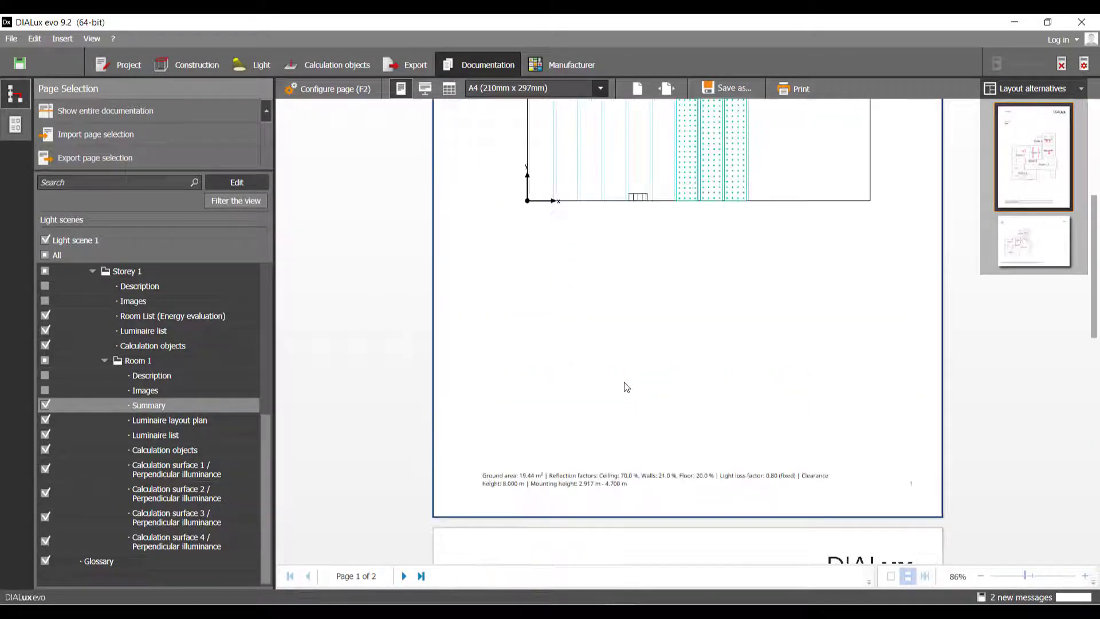
pyautogui.scroll(-4, 626, 387)
pyautogui.keyDown('ctrl'); pyautogui.scroll(3, 675, 383); pyautogui.keyUp('ctrl')
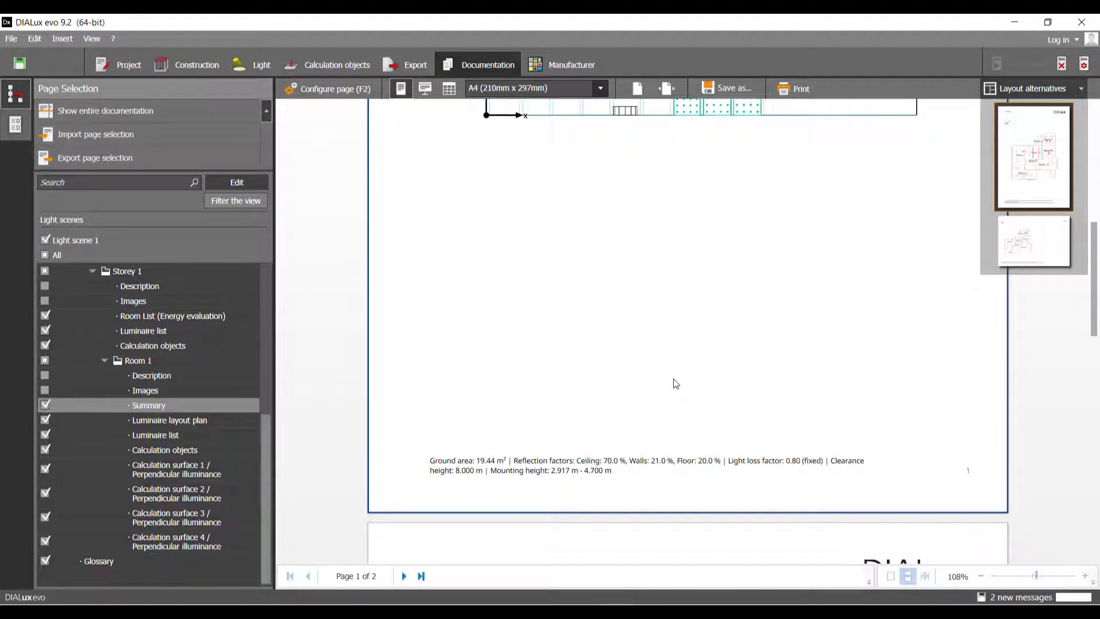
pyautogui.scroll(-1, 676, 383)
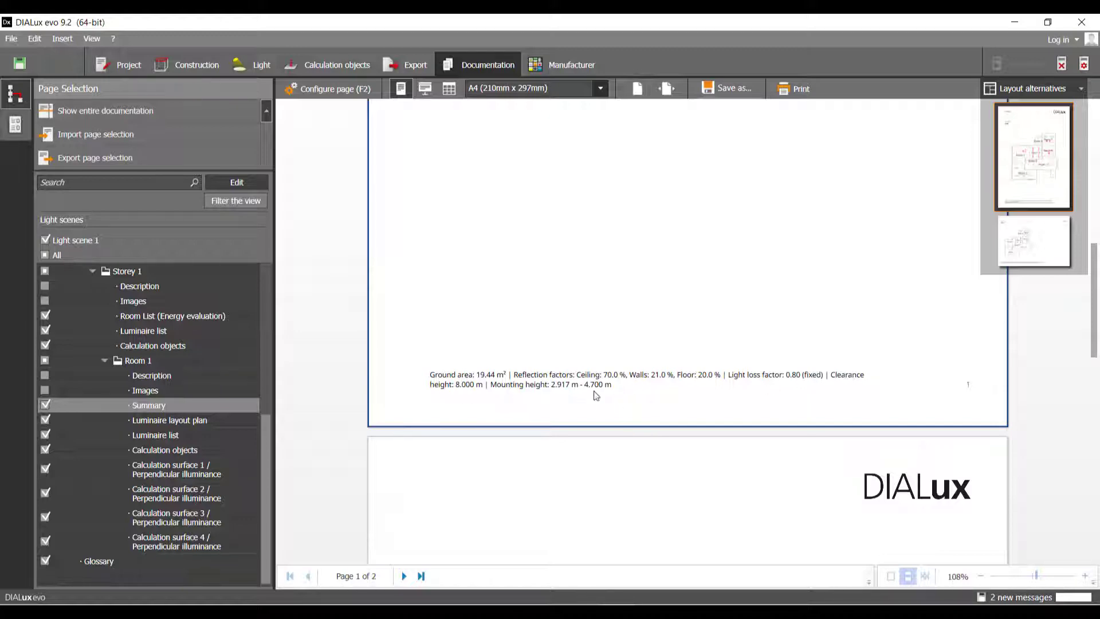
pyautogui.scroll(-1, 574, 405)
pyautogui.scroll(-2, 574, 405)
pyautogui.scroll(2, 567, 361)
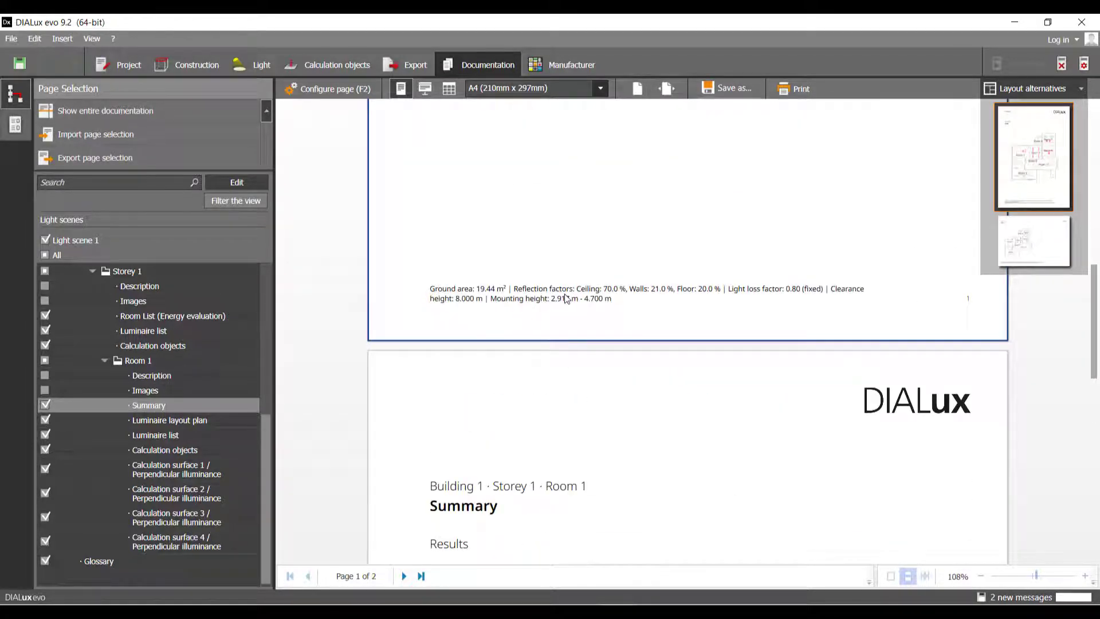
pyautogui.scroll(-3, 551, 335)
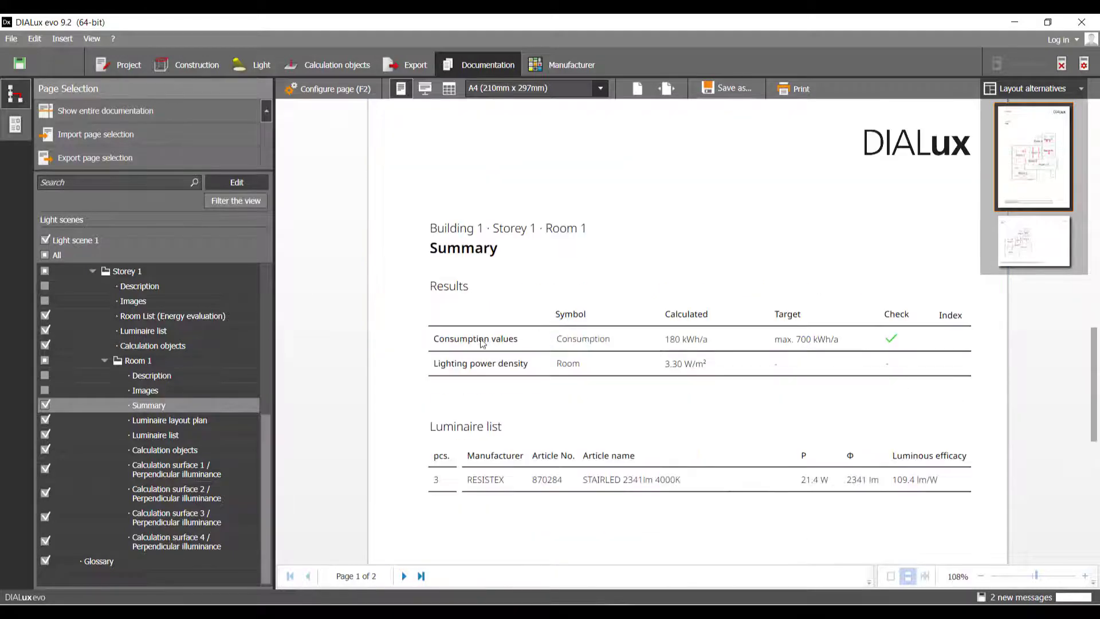
# Step: Open Room 1's calculation objects page, followed by the perpendicular illuminance pages for Calculation surface 1 and Calculation surface 2
pyautogui.click(157, 451)
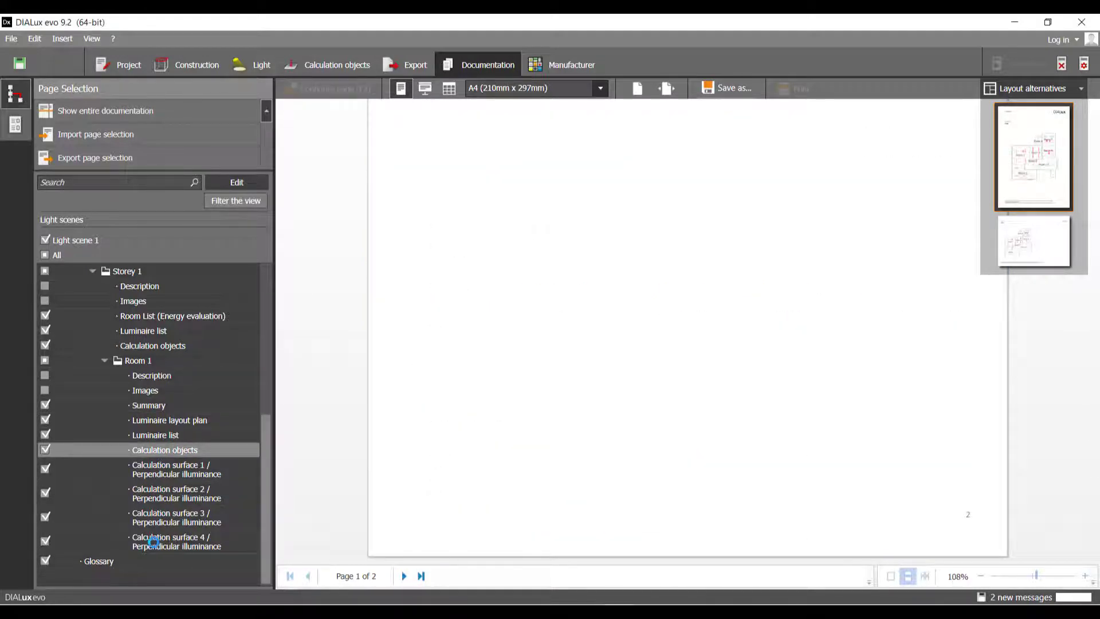
pyautogui.click(164, 471)
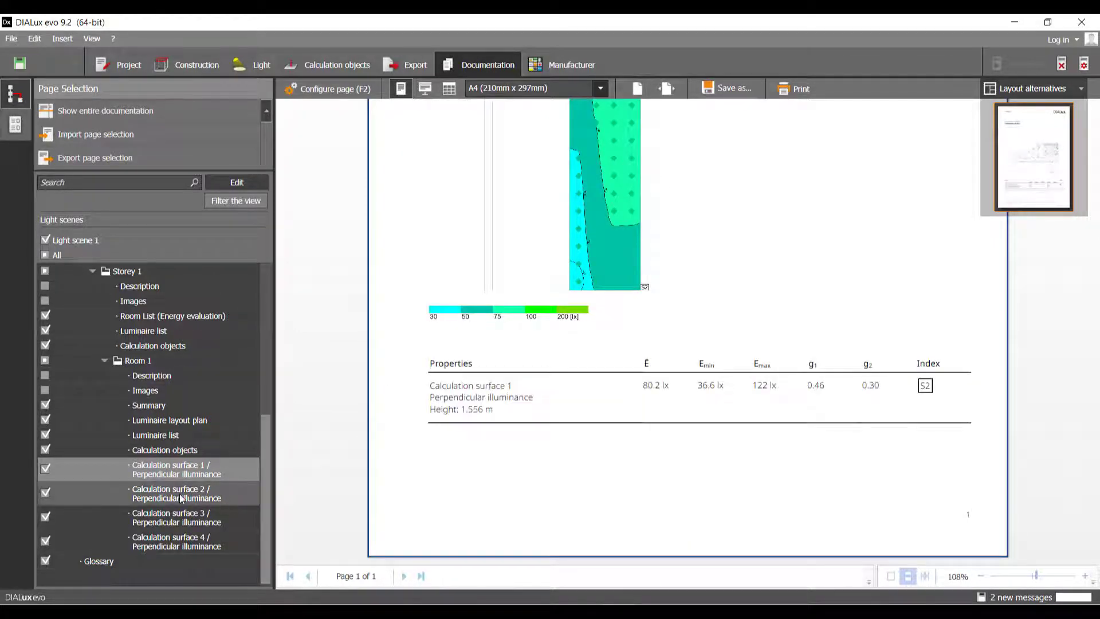
pyautogui.click(197, 494)
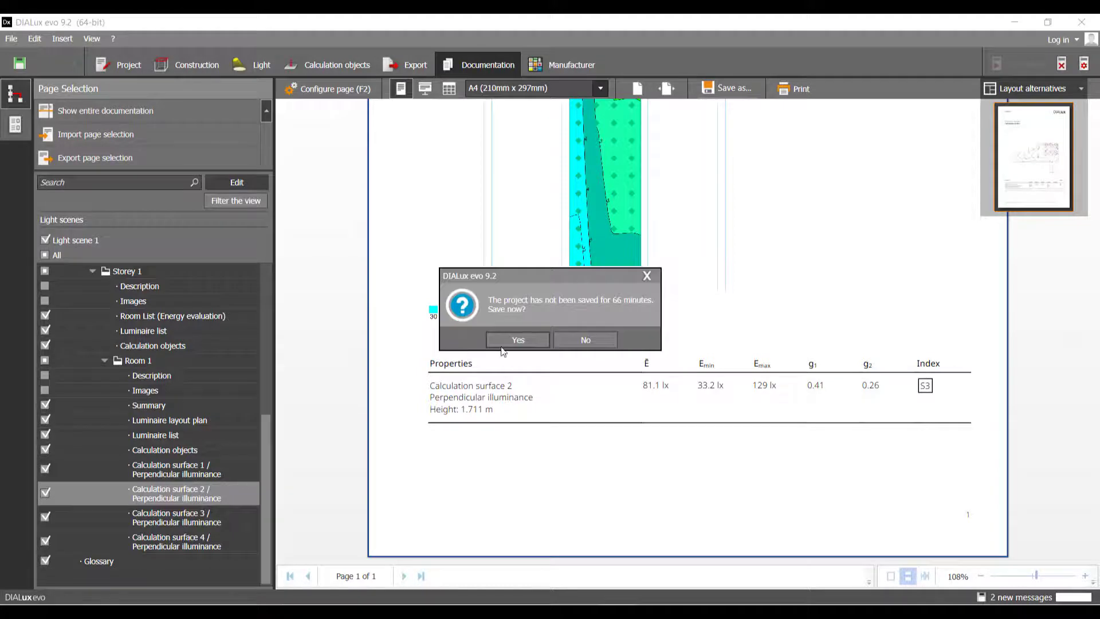
# Step: Dismiss the save reminder without saving and review the floor plan and calculation surface results on Room 1's Calculation objects page
pyautogui.click(598, 344)
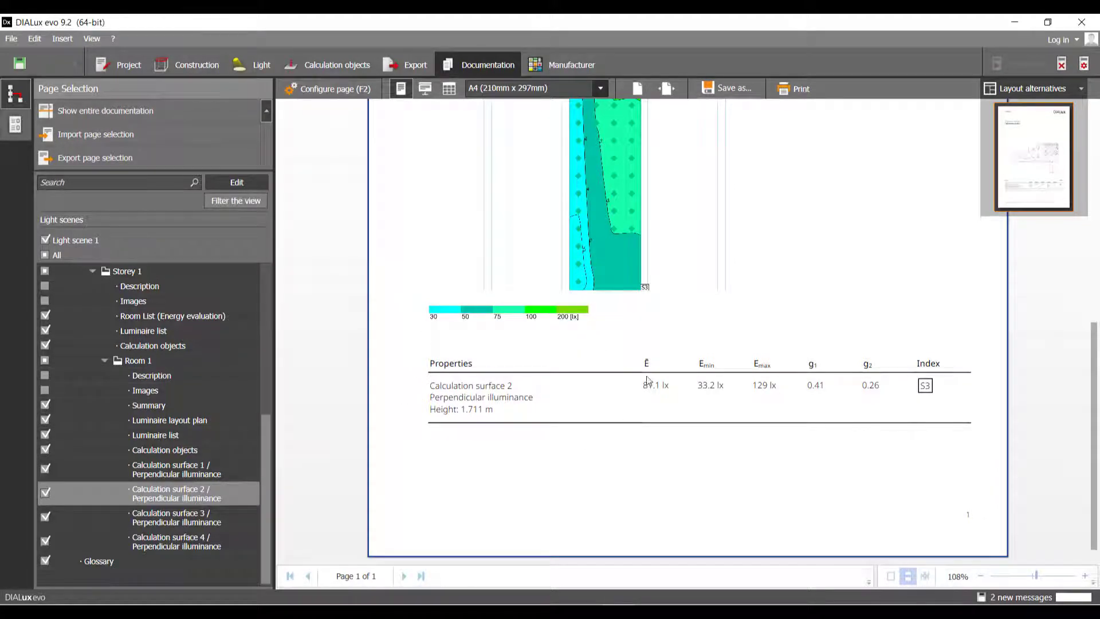
pyautogui.click(188, 451)
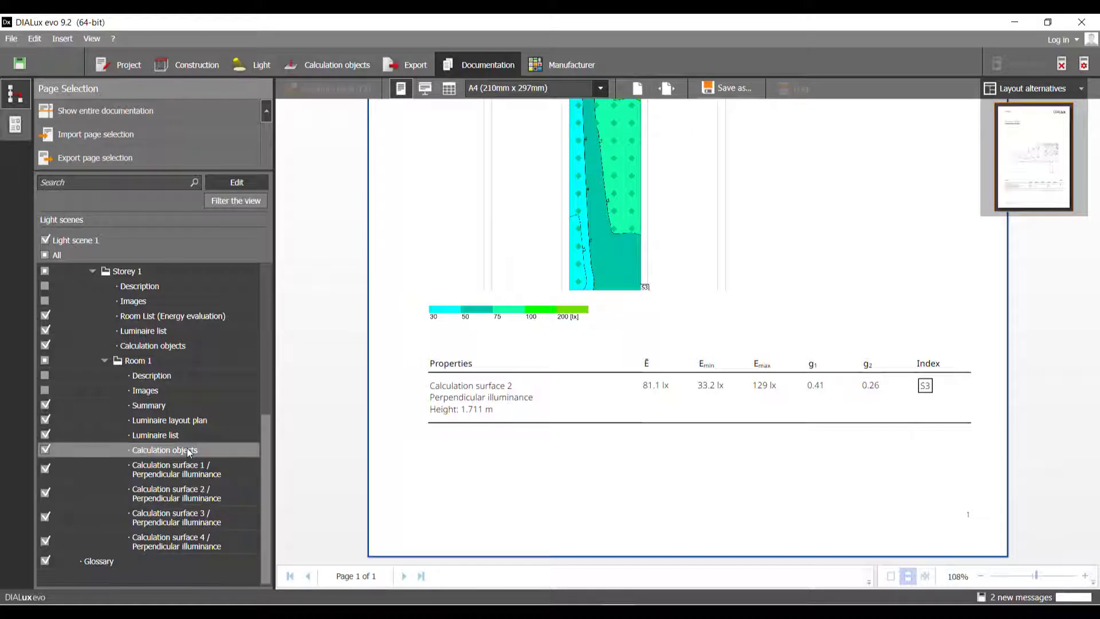
pyautogui.scroll(5, 622, 391)
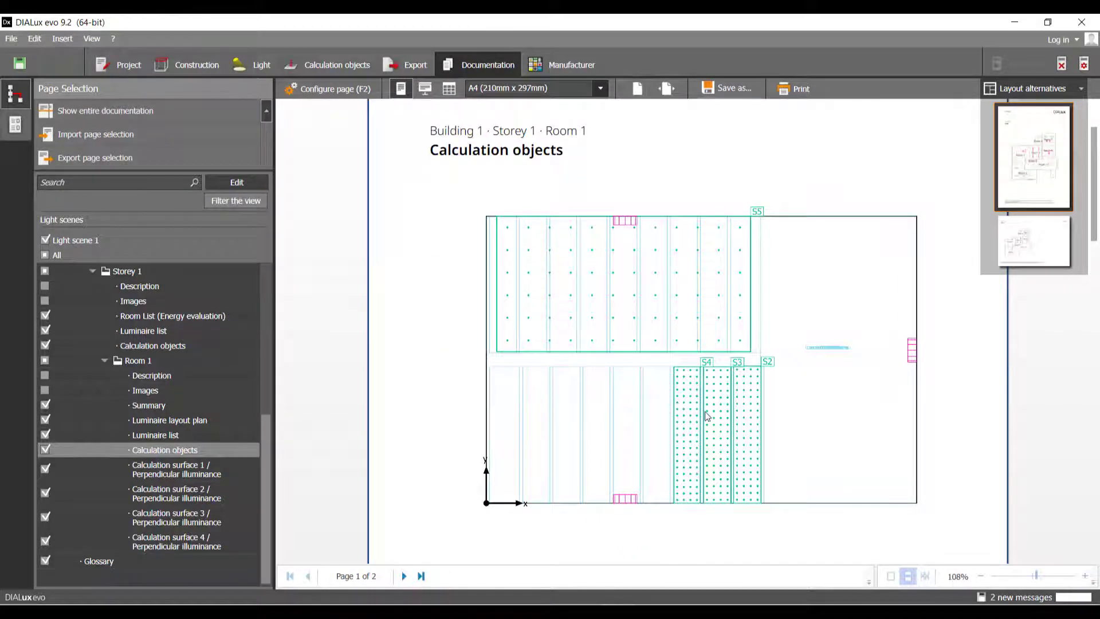
pyautogui.scroll(-12, 589, 396)
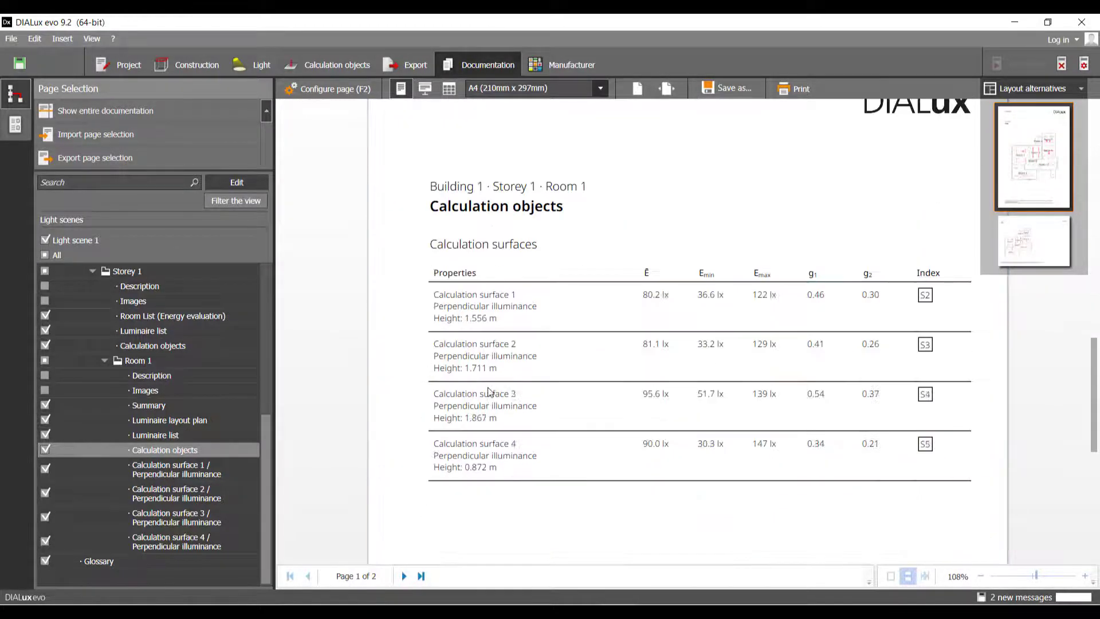
pyautogui.scroll(-3, 460, 396)
pyautogui.scroll(3, 629, 258)
pyautogui.scroll(-3, 653, 438)
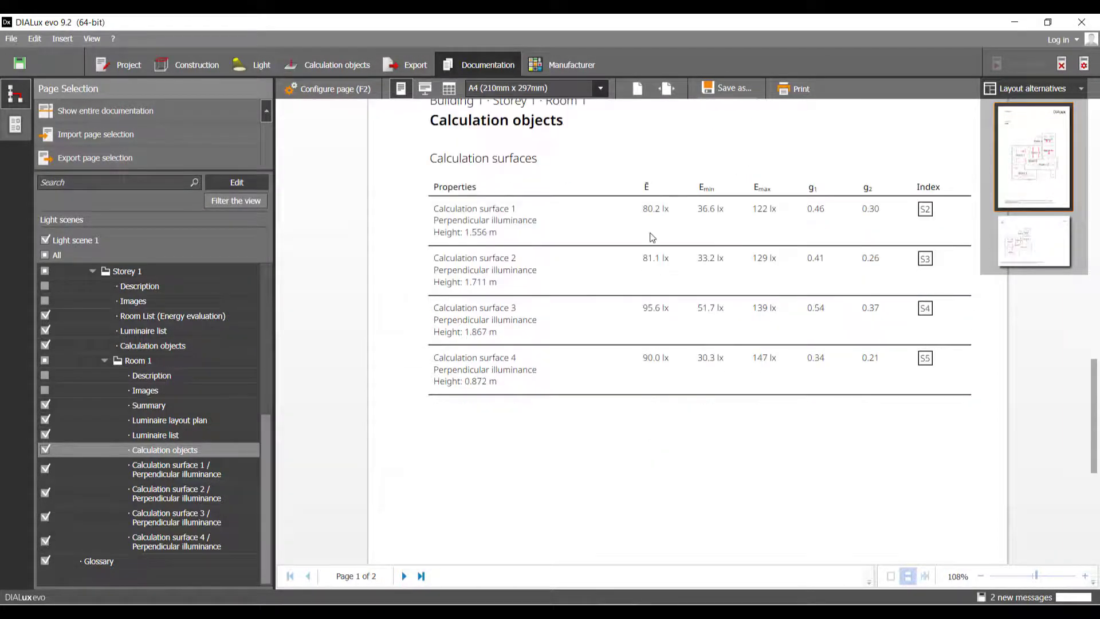
pyautogui.scroll(3, 652, 238)
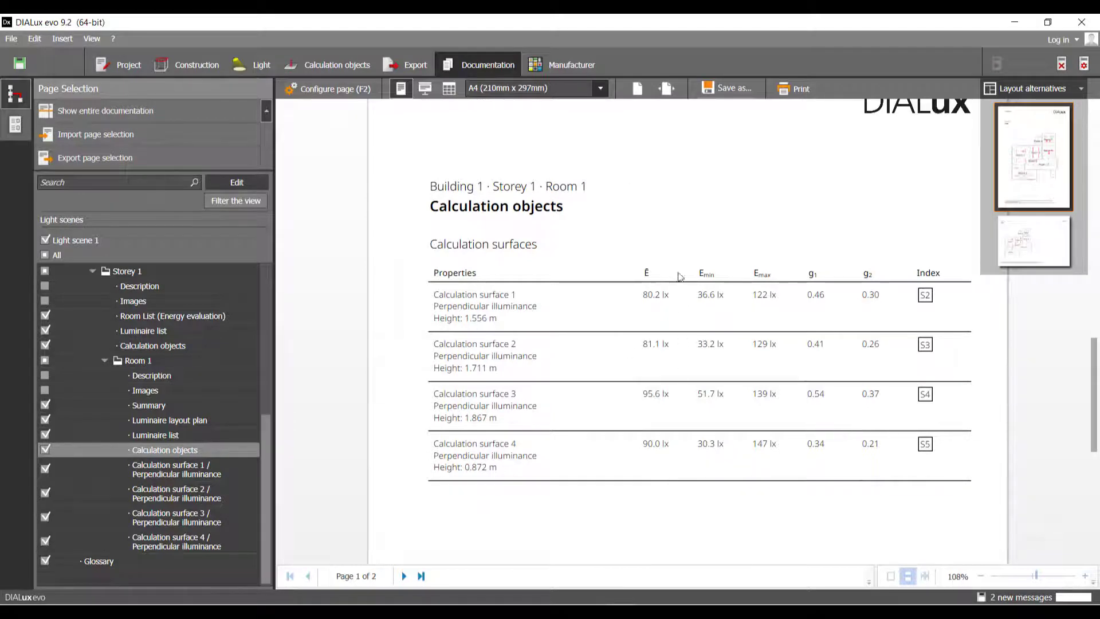
pyautogui.scroll(-10, 635, 444)
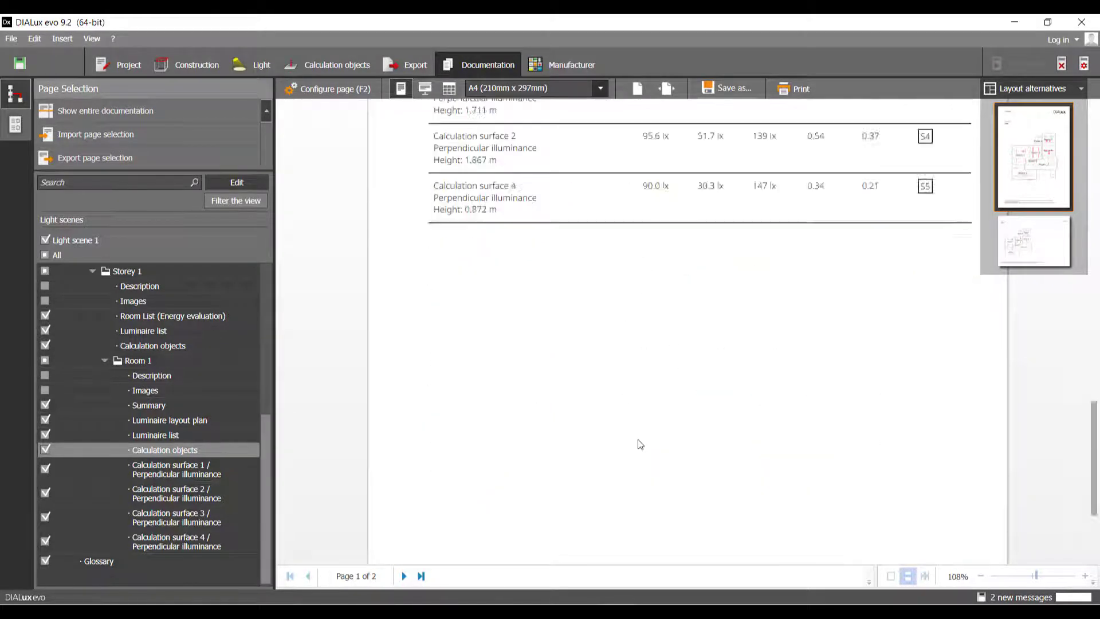
# Step: Configure Room 1's Calculation objects page with the planning free text "AVERAGE LIGHTING LEVEL IS BALAHHHHHH" and check the note below the results table
pyautogui.click(349, 92)
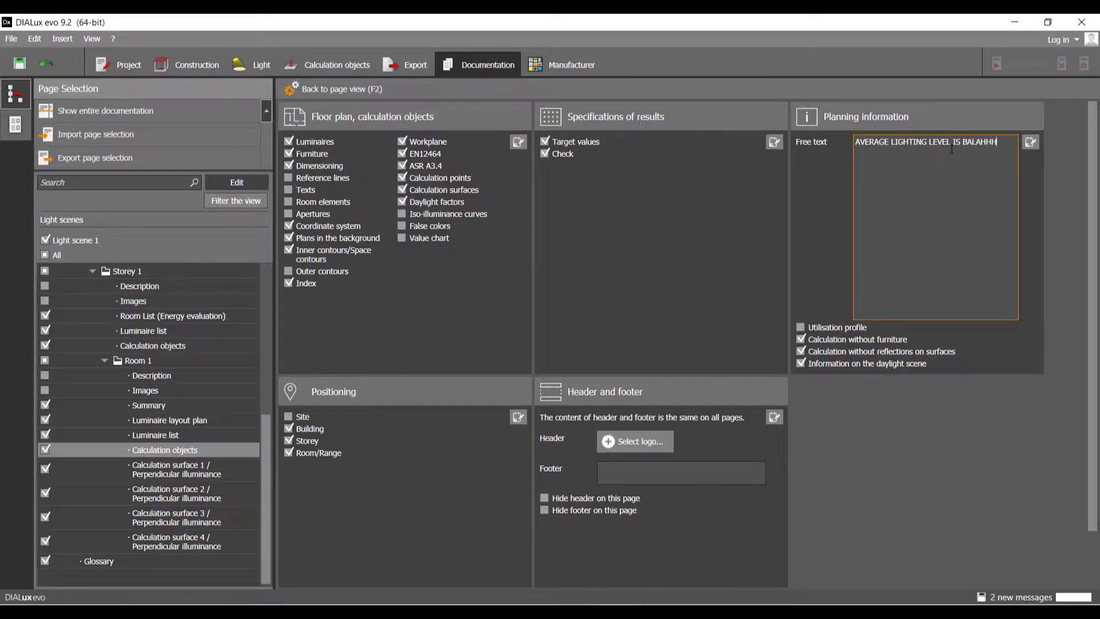
pyautogui.click(338, 89)
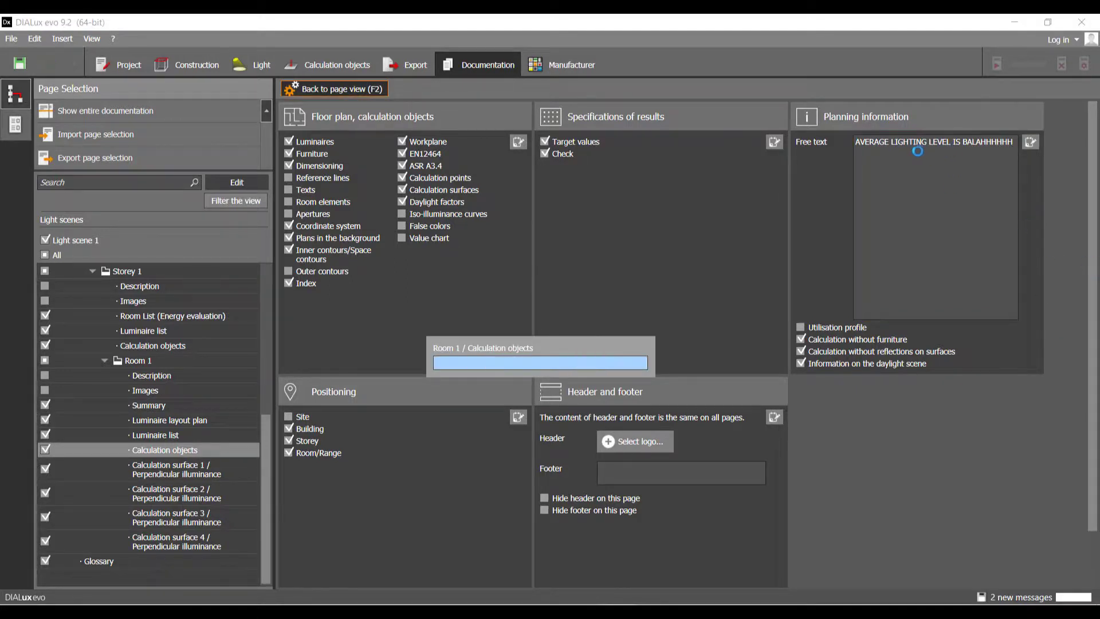
pyautogui.scroll(3, 608, 309)
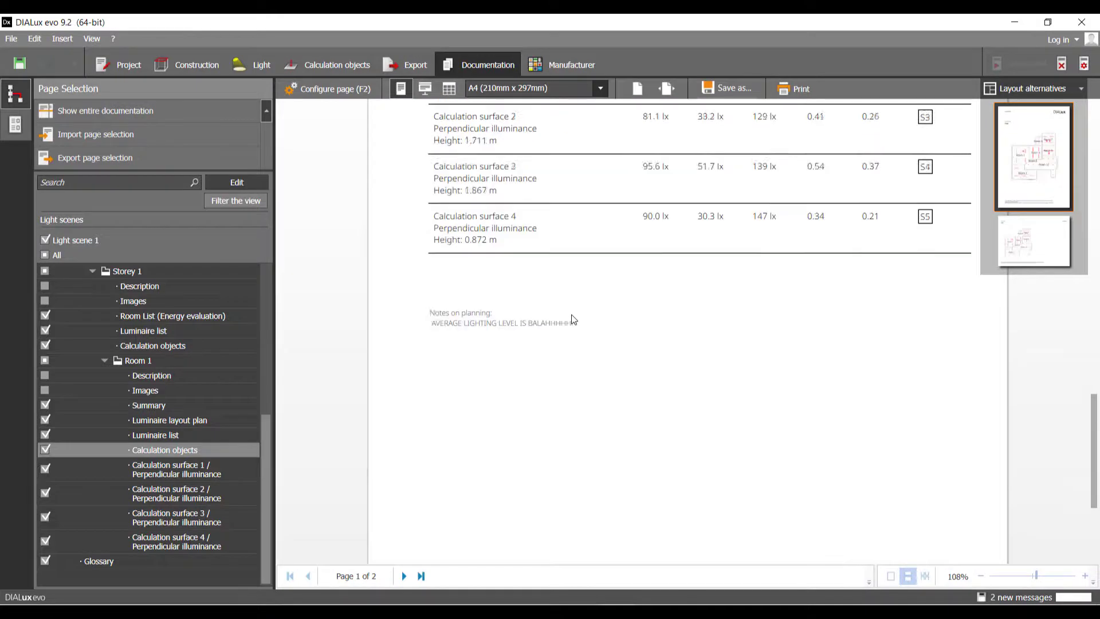
pyautogui.scroll(1, 573, 318)
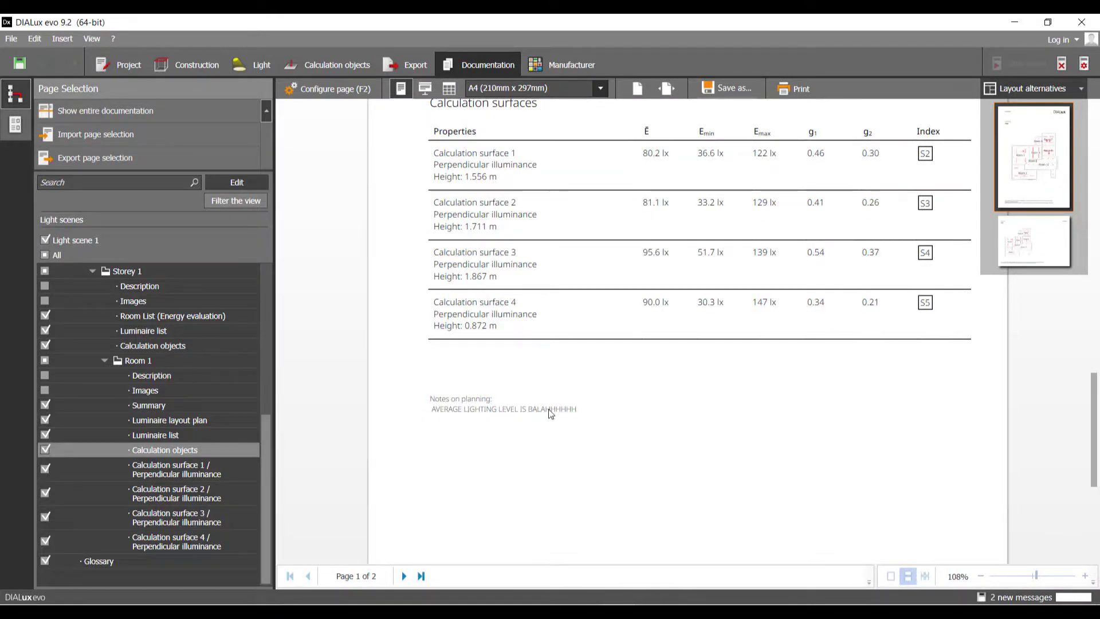
# Step: Leave the documentation and return to the 3D lighting view of the stairwell
pyautogui.click(258, 66)
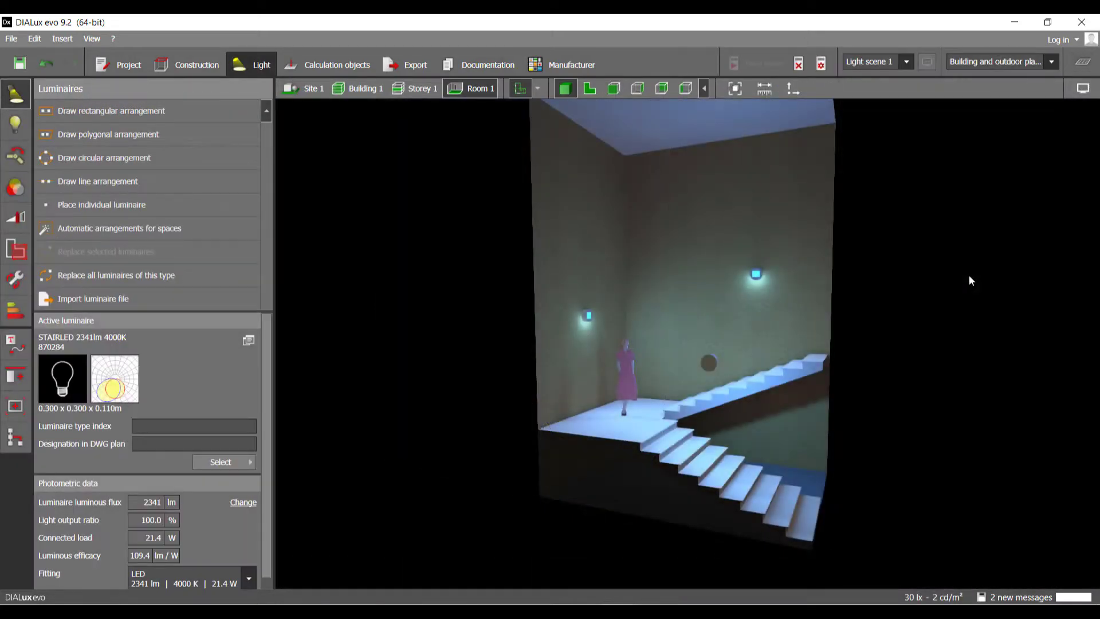